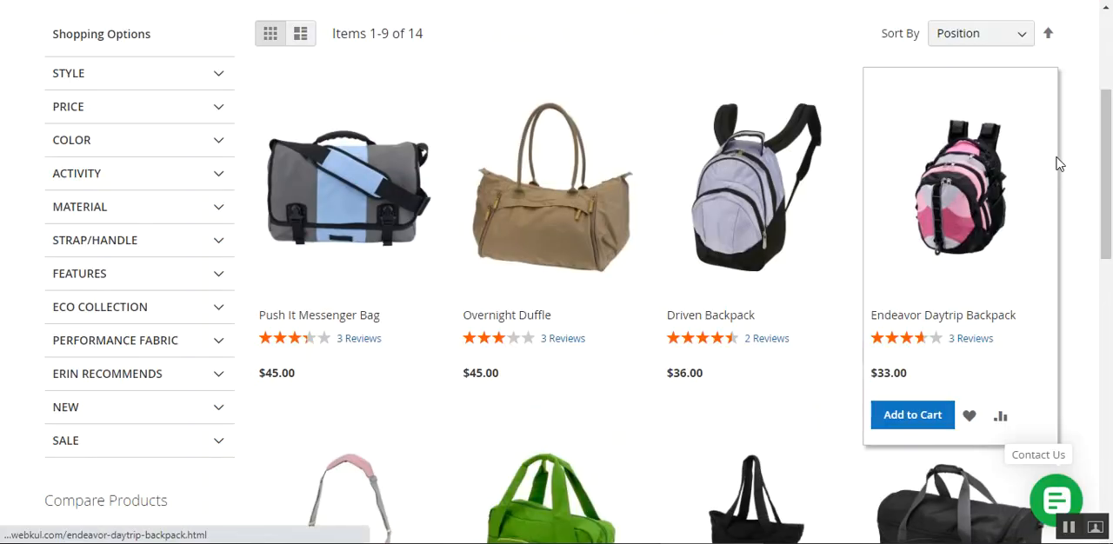
Review the Magento 2 Product Grid Editor blog article and the Bags category in the storefront
scroll(1108, 109, up, 1)
mouse_move(1108, 109)
mouse_down()
mouse_move(1108, 52)
mouse_move(1108, 155)
mouse_move(1050, 367)
mouse_move(1104, 165)
mouse_move(1104, 105)
mouse_up()
scroll(1104, 104, down, 2)
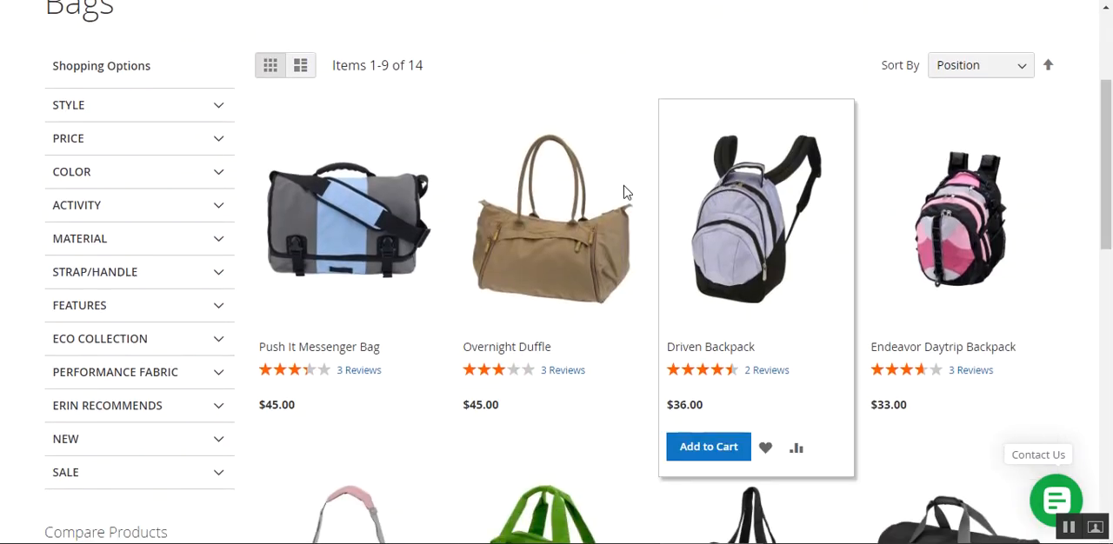
scroll(338, 290, down, 2)
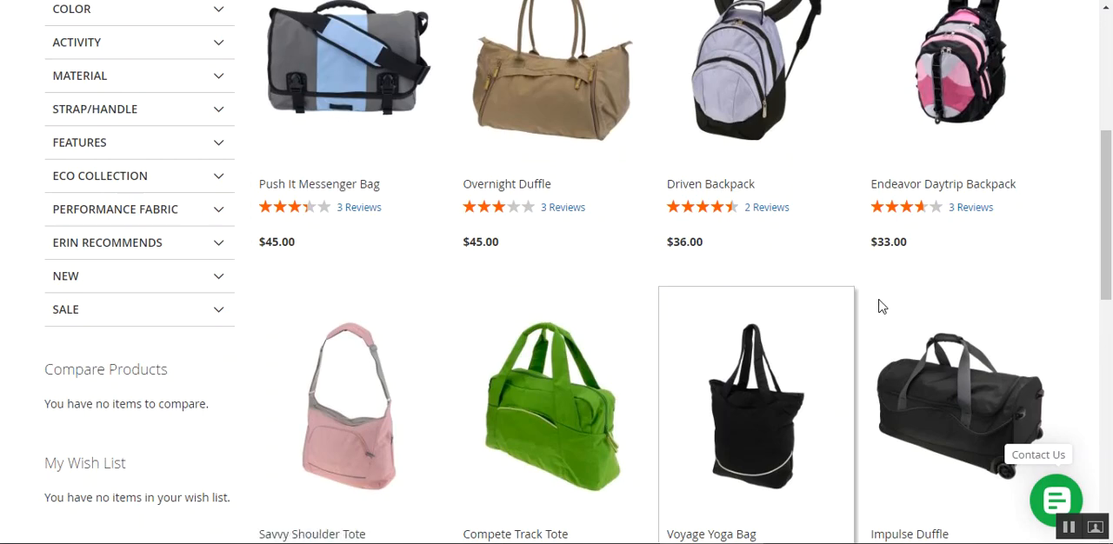
scroll(1110, 215, up, 2)
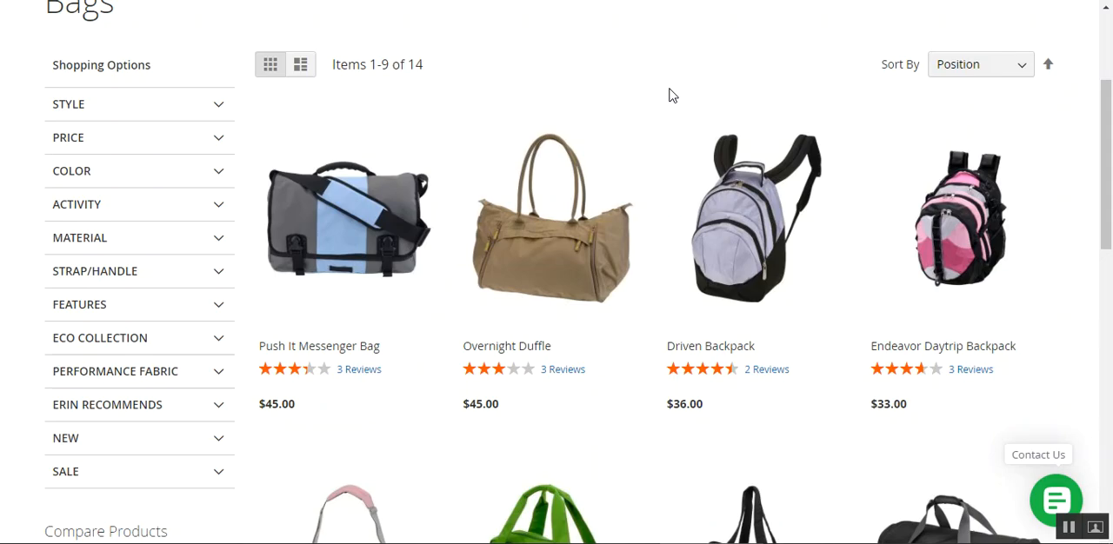
Sign in to the Magento admin with the prefilled demo credentials
mouse_move(552, 278)
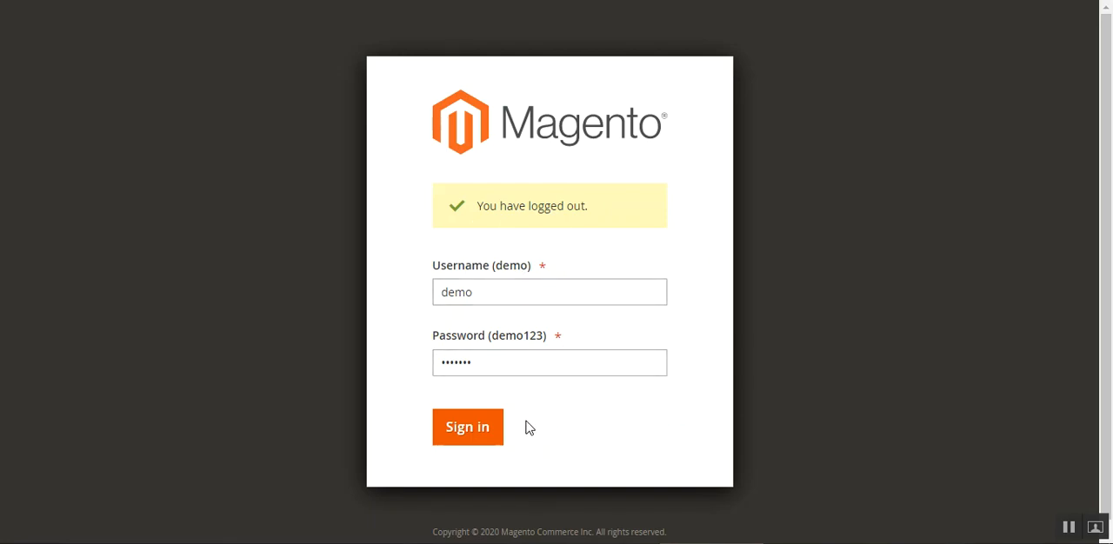
click(479, 431)
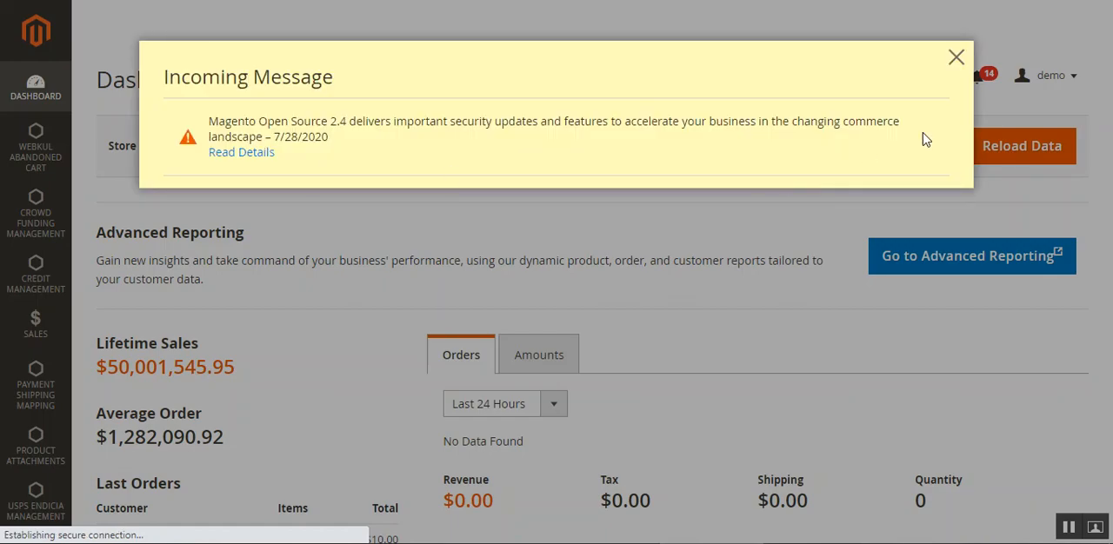
click(956, 58)
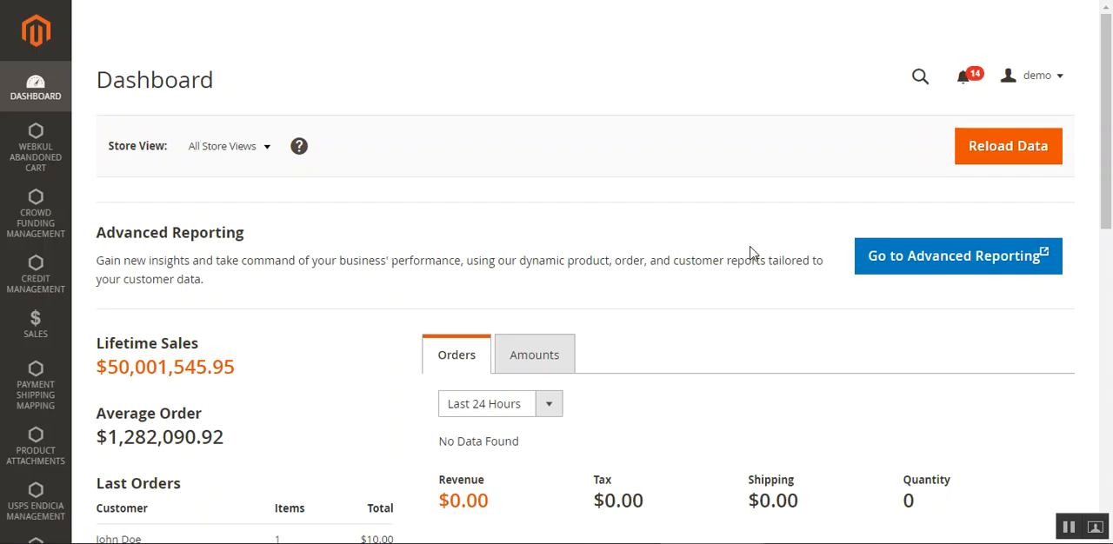
Open the catalog's Products page in a separate browser tab, keeping the dashboard open
drag(1110, 111, 1093, 264)
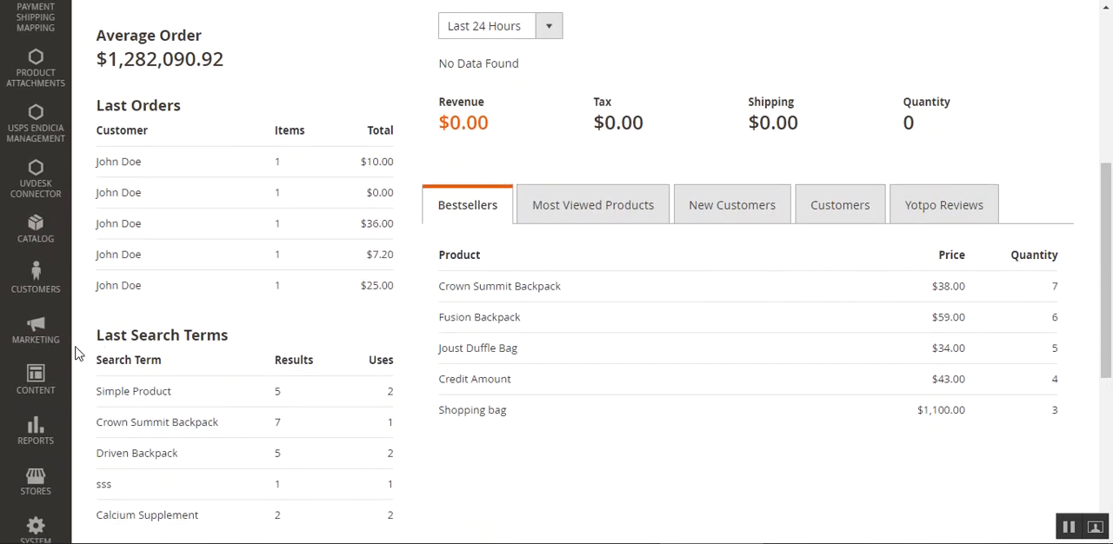
scroll(79, 352, down, 3)
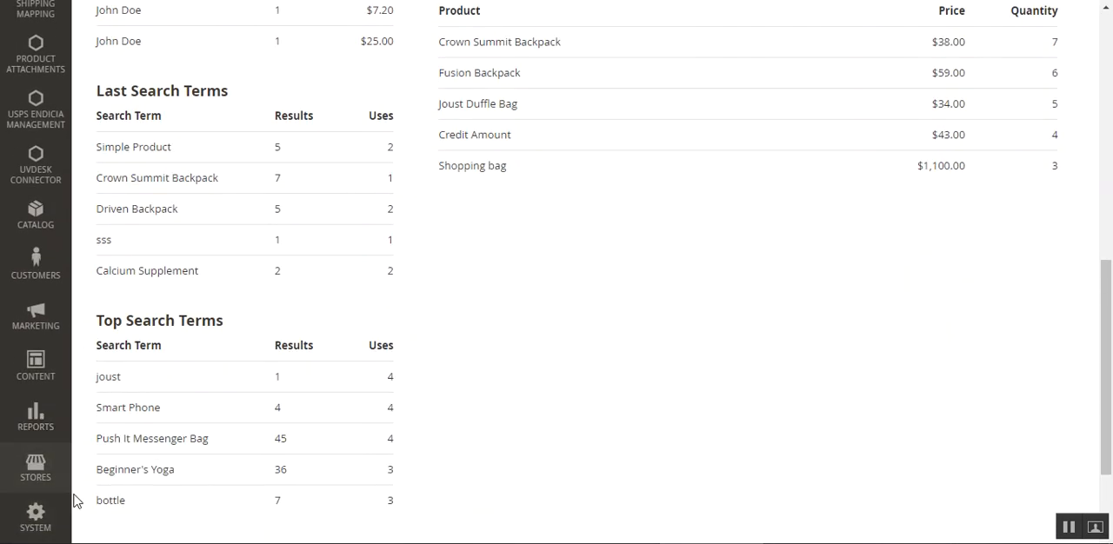
scroll(24, 528, up, 2)
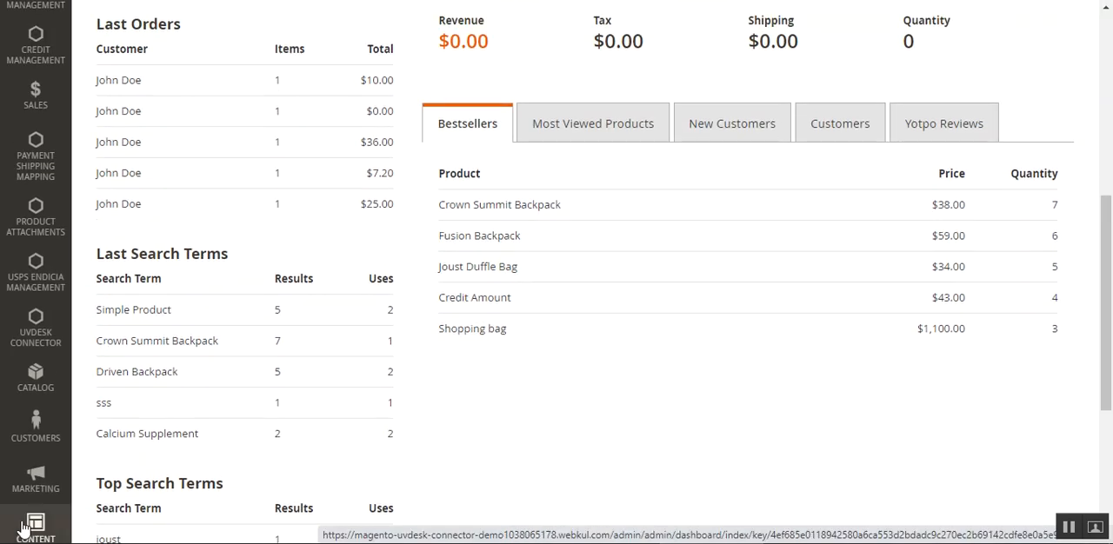
scroll(9, 509, down, 3)
scroll(6, 502, up, 10)
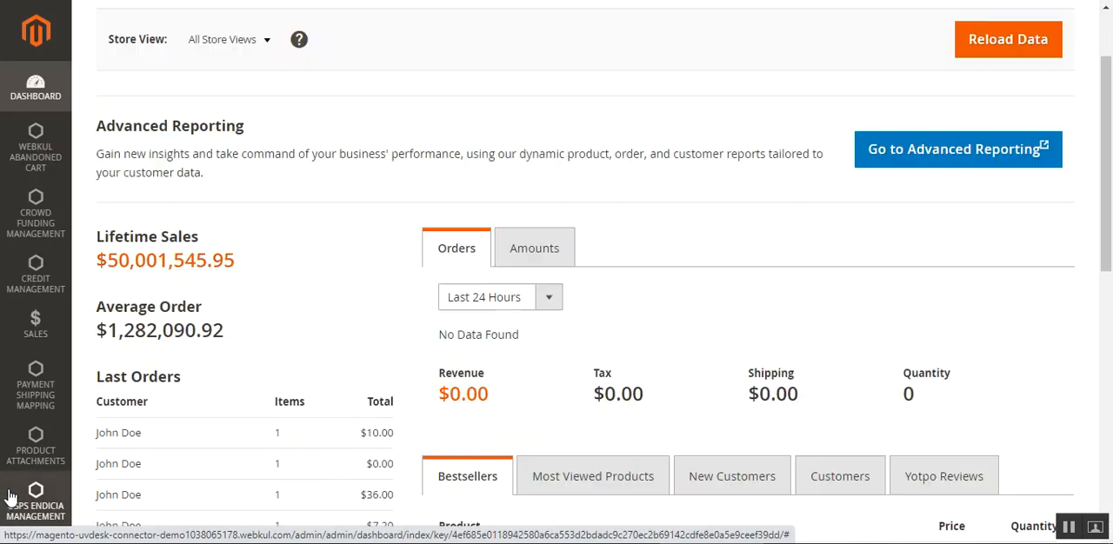
scroll(145, 299, down, 4)
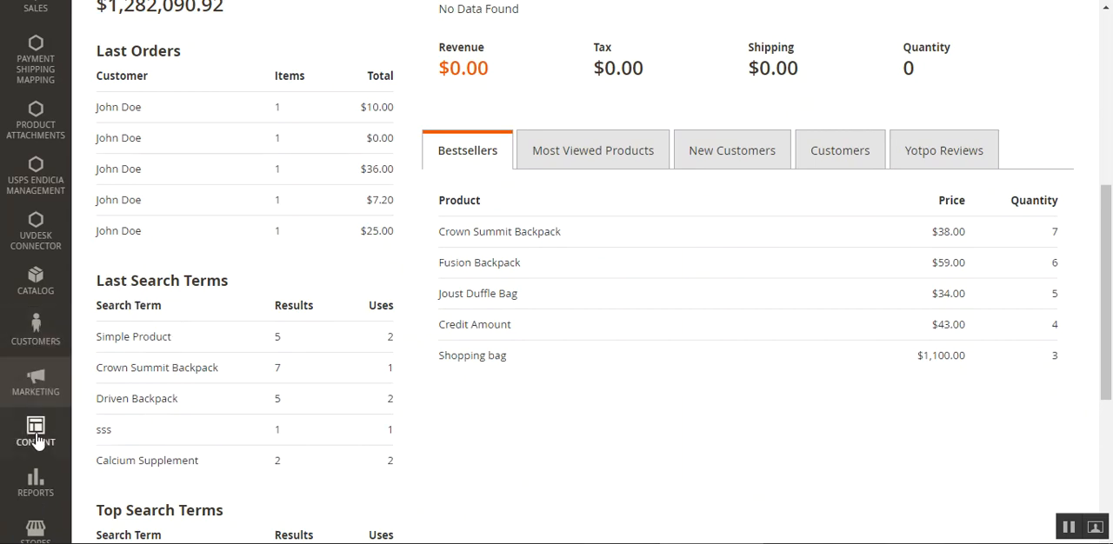
scroll(57, 496, down, 2)
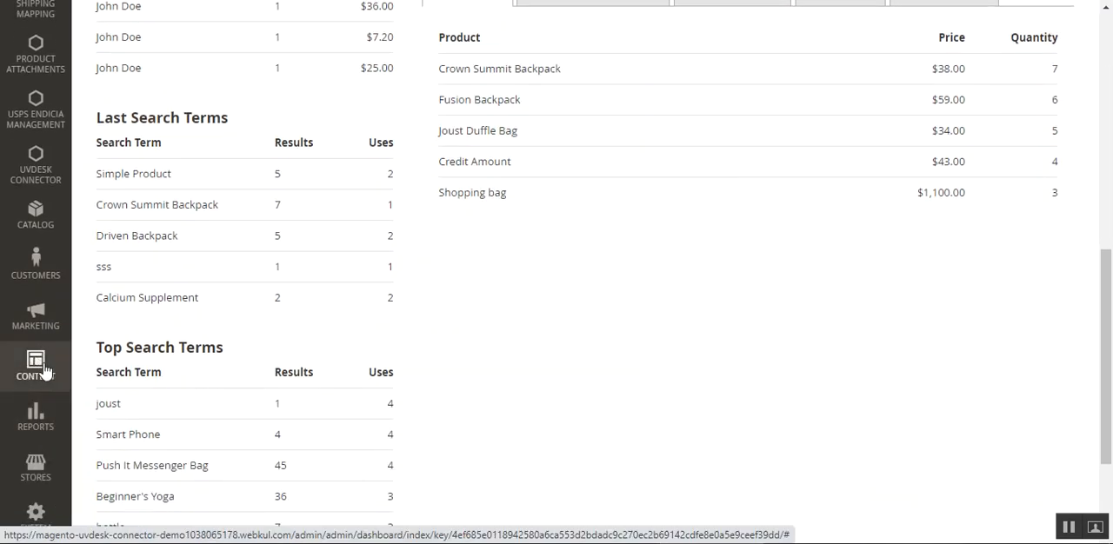
click(36, 216)
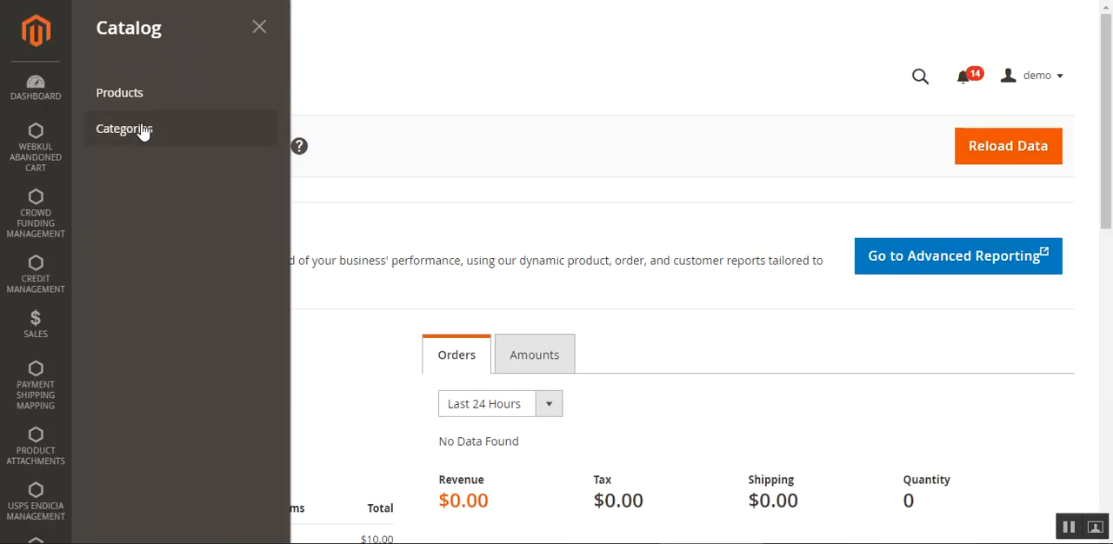
right_click(132, 97)
click(164, 106)
click(261, 27)
Open the Configuration page from the Stores settings
scroll(89, 391, down, 3)
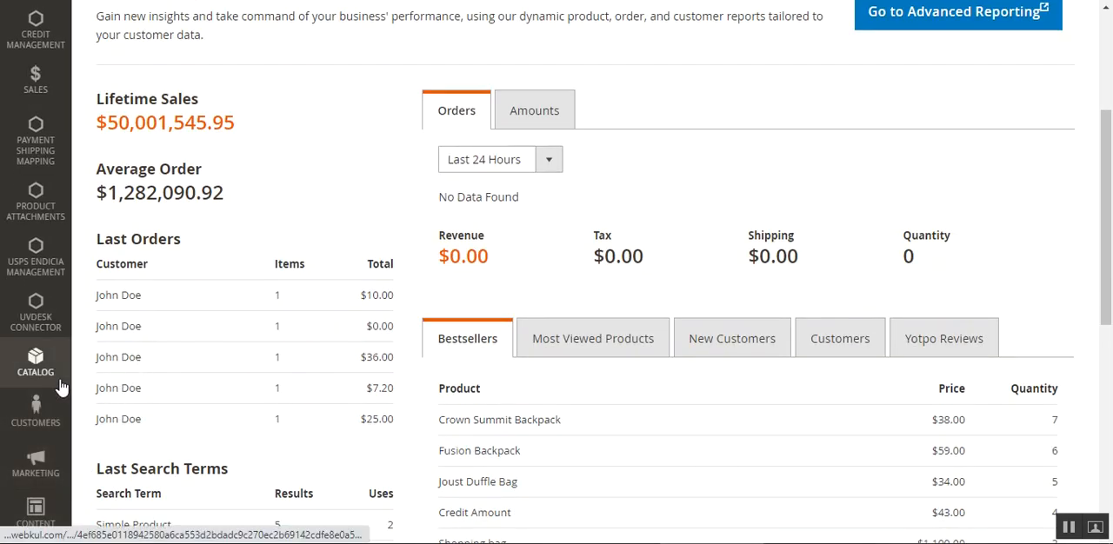
scroll(39, 487, down, 4)
click(39, 408)
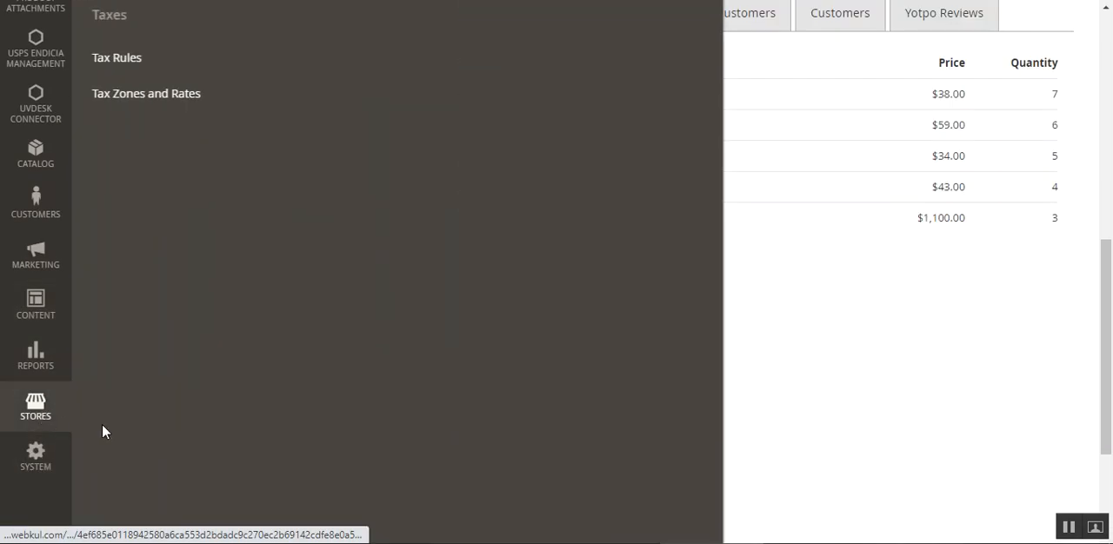
click(146, 177)
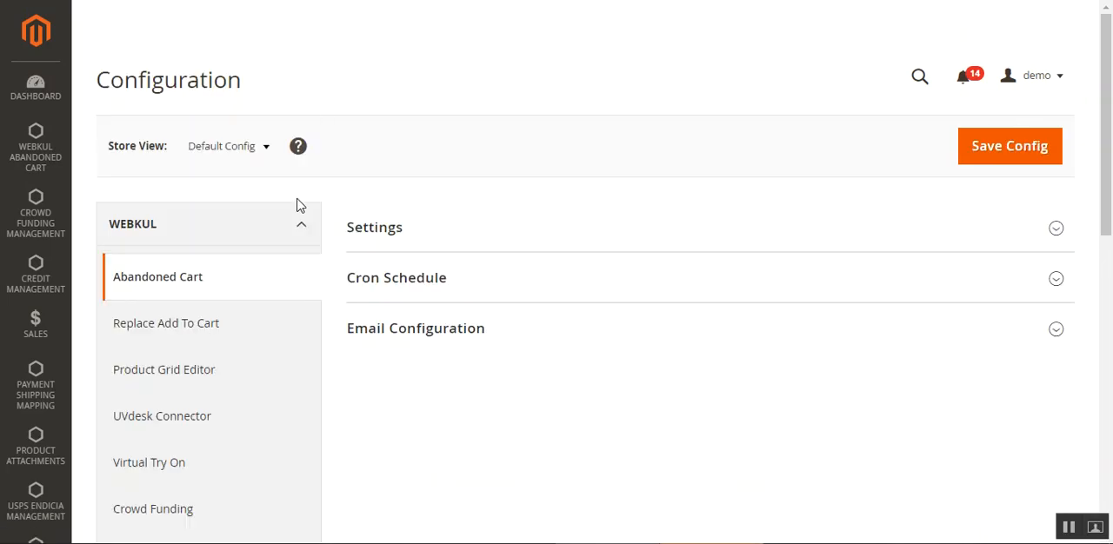
drag(125, 78, 200, 85)
click(239, 103)
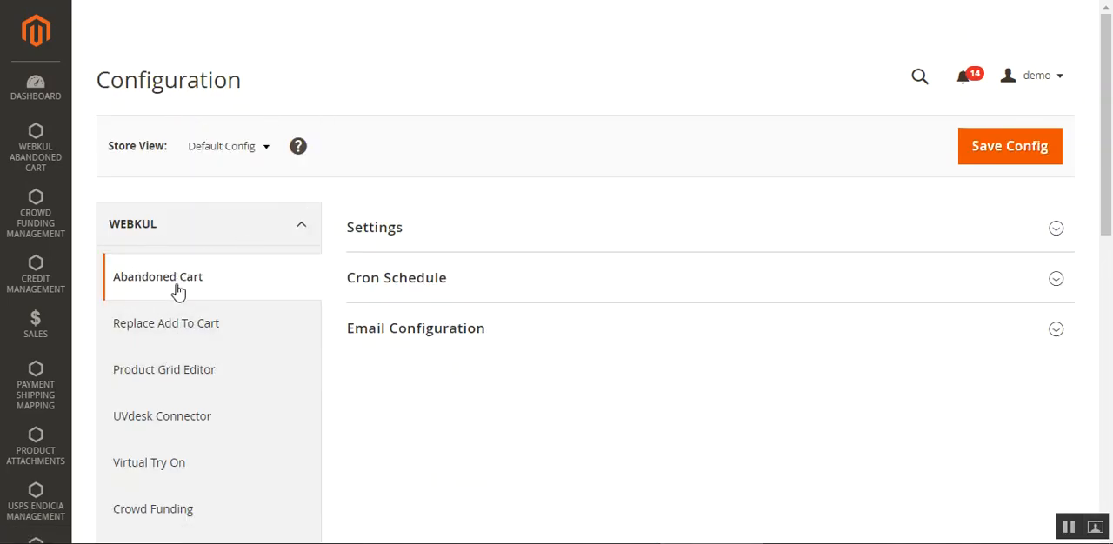
Go to Webkul's Product Grid Editor configuration and check the options of its Enabled setting, leaving it at Yes
scroll(216, 365, down, 2)
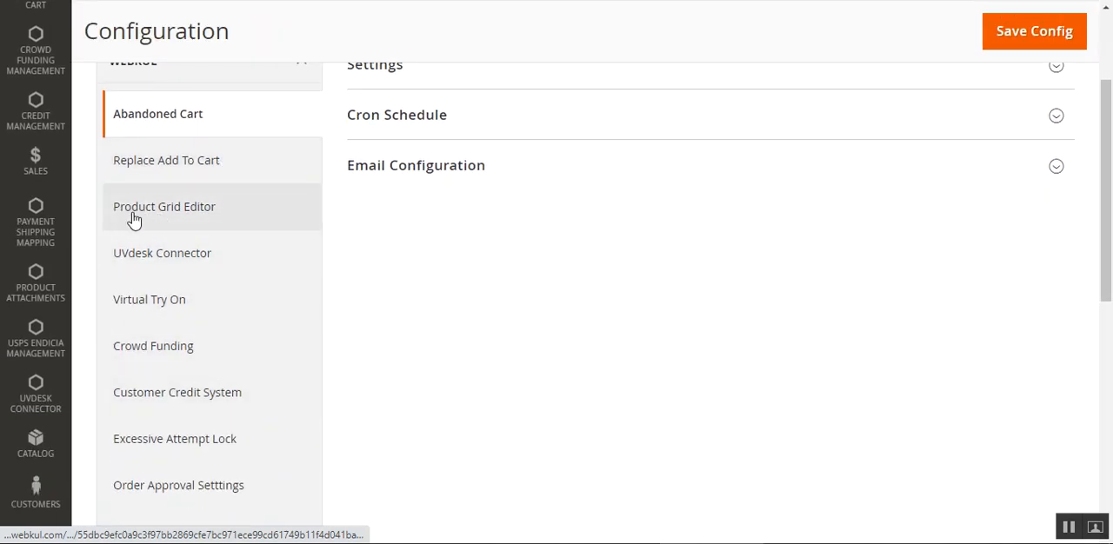
click(180, 212)
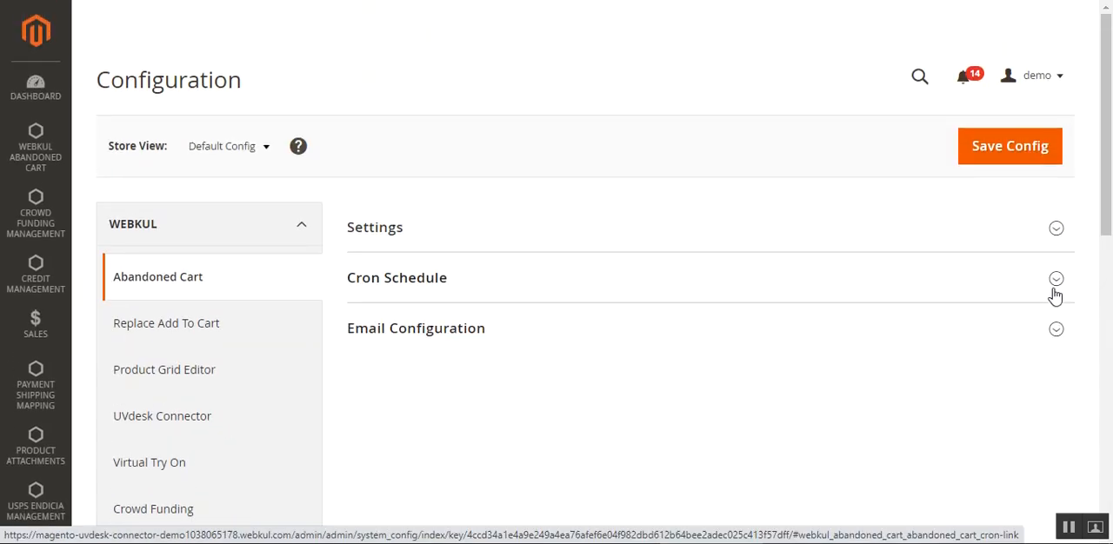
click(683, 287)
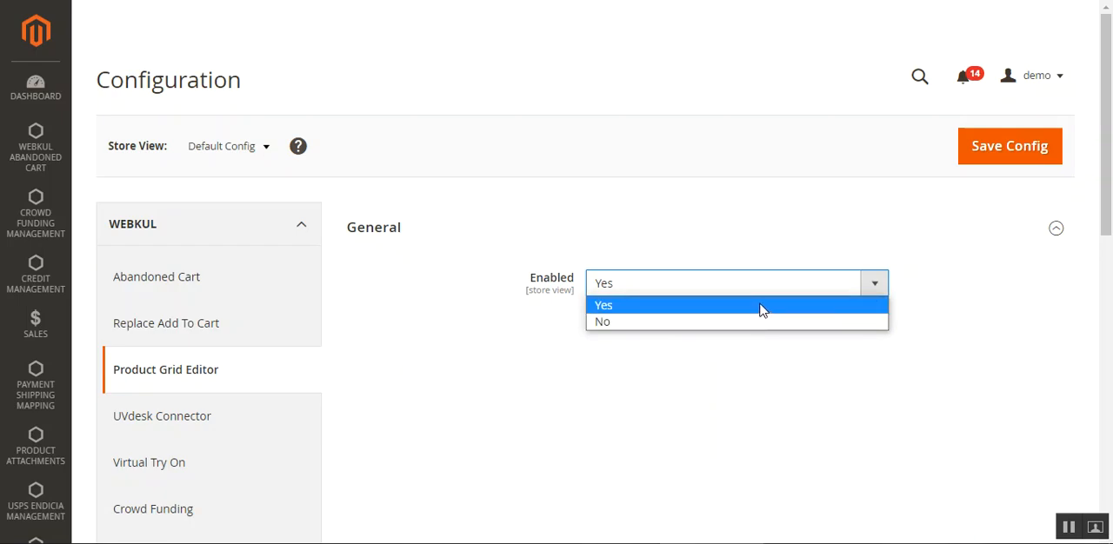
click(780, 380)
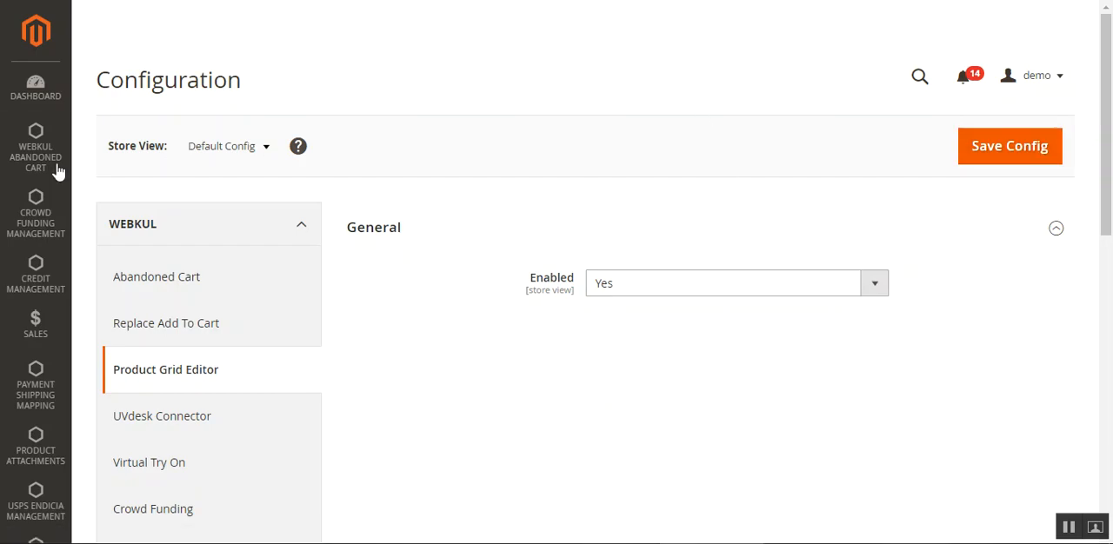
Compare the catalog's product grid with the storefront's Bags category and return to the product grid
scroll(17, 361, down, 3)
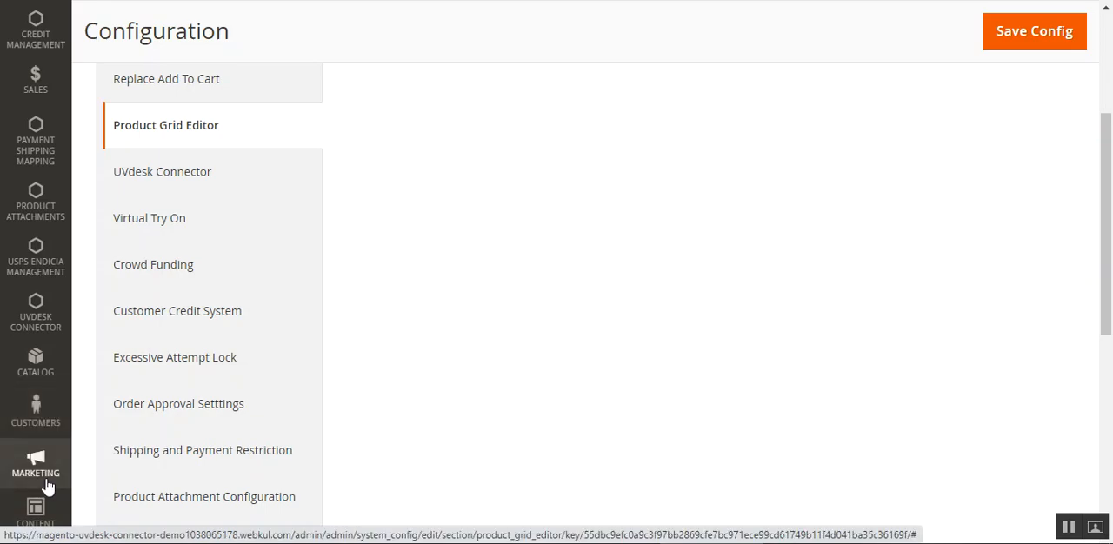
click(38, 374)
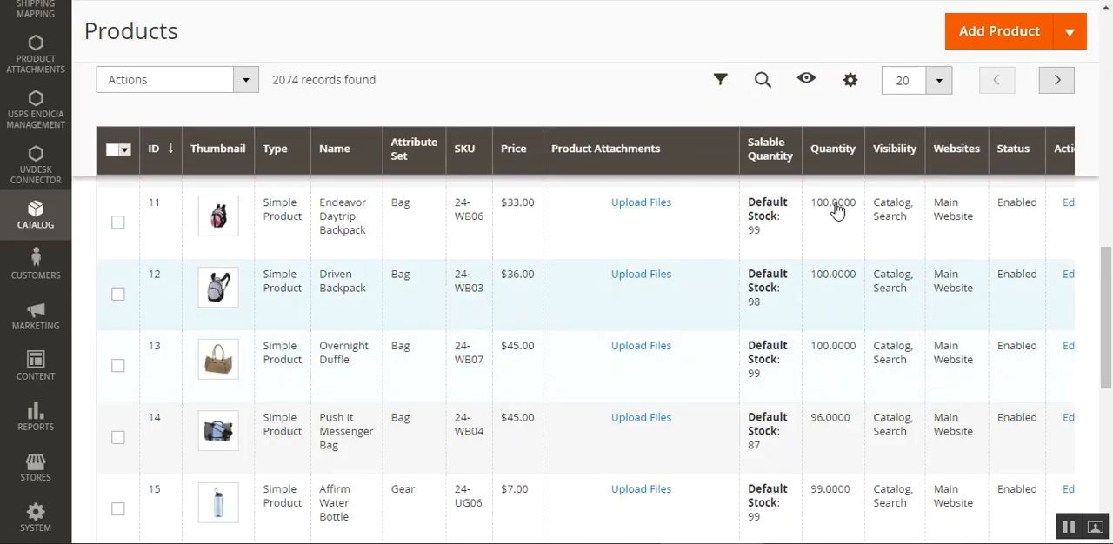
mouse_move(1105, 294)
mouse_down()
mouse_move(1108, 79)
mouse_move(1109, 290)
mouse_up()
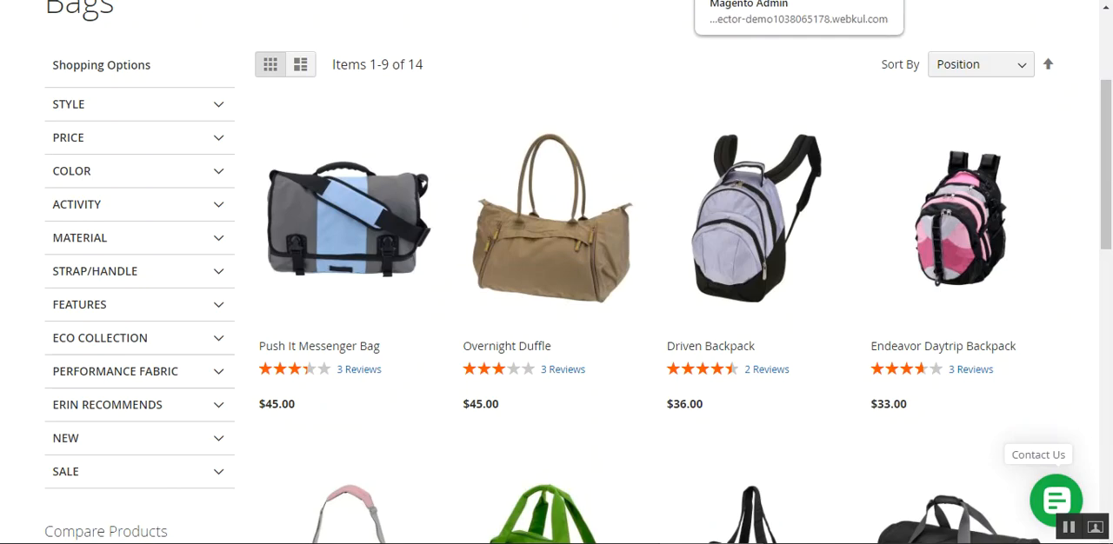
click(765, 1)
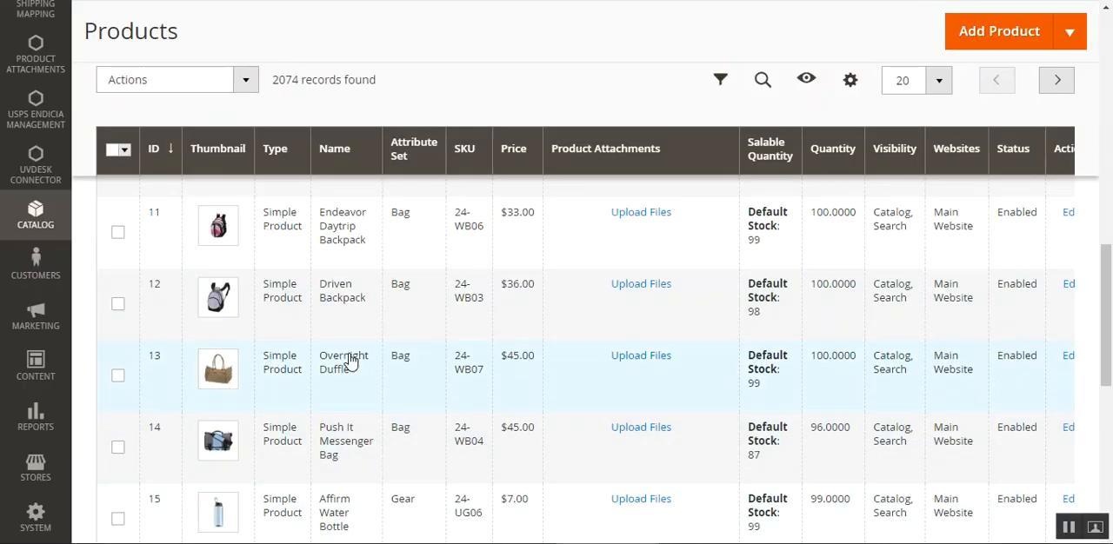
Edit the Overnight Duffle directly in the grid, setting its name to test1 and its price to $455.00, and save the row
click(283, 369)
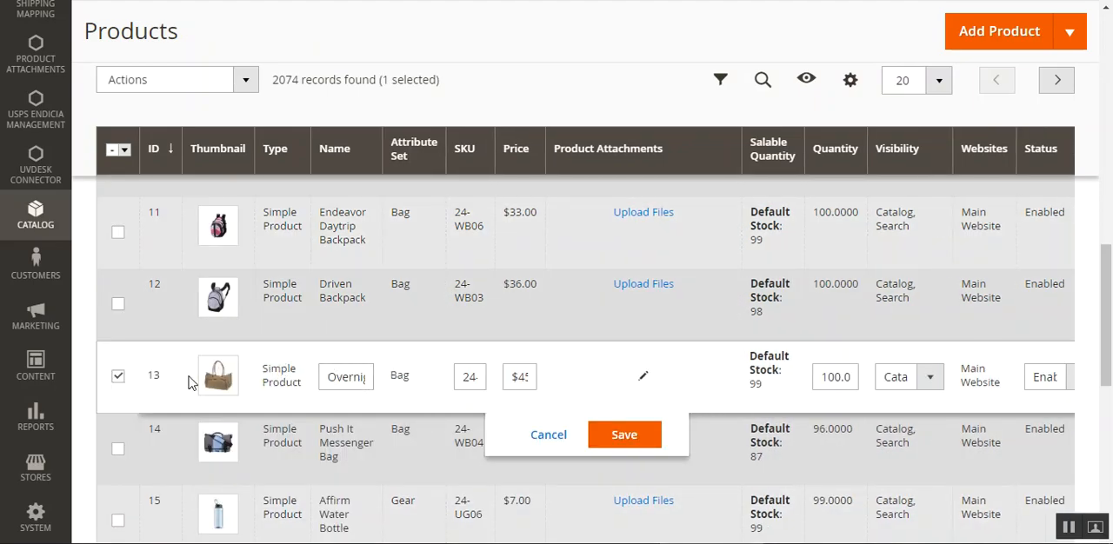
drag(328, 377, 501, 387)
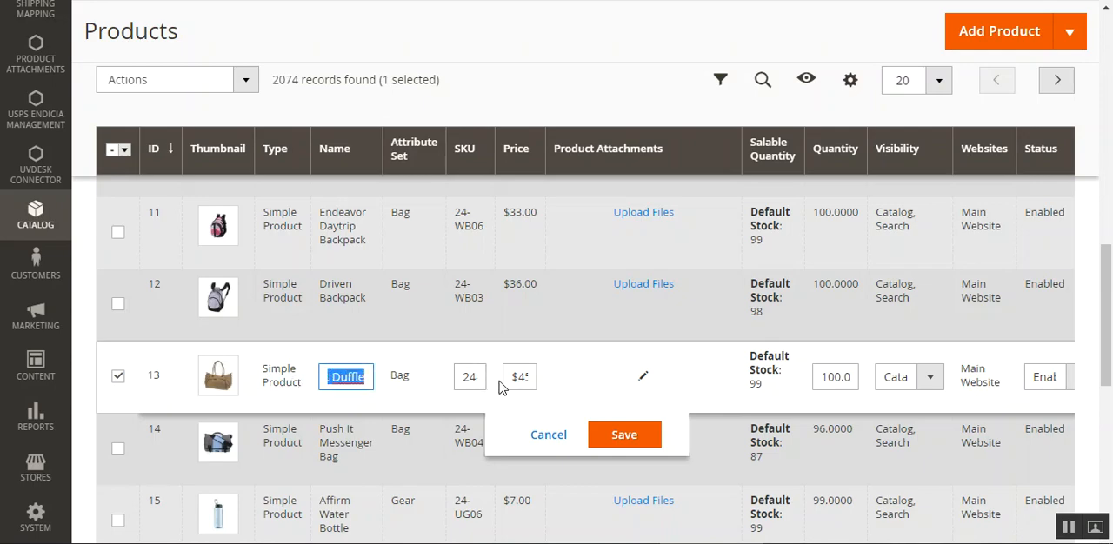
text(test1)
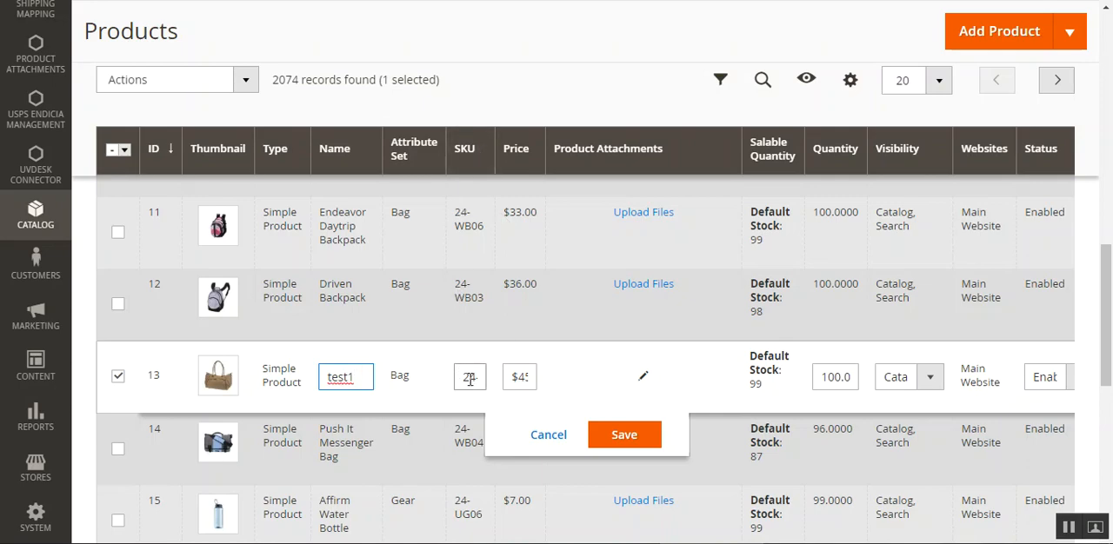
drag(513, 377, 545, 384)
click(519, 378)
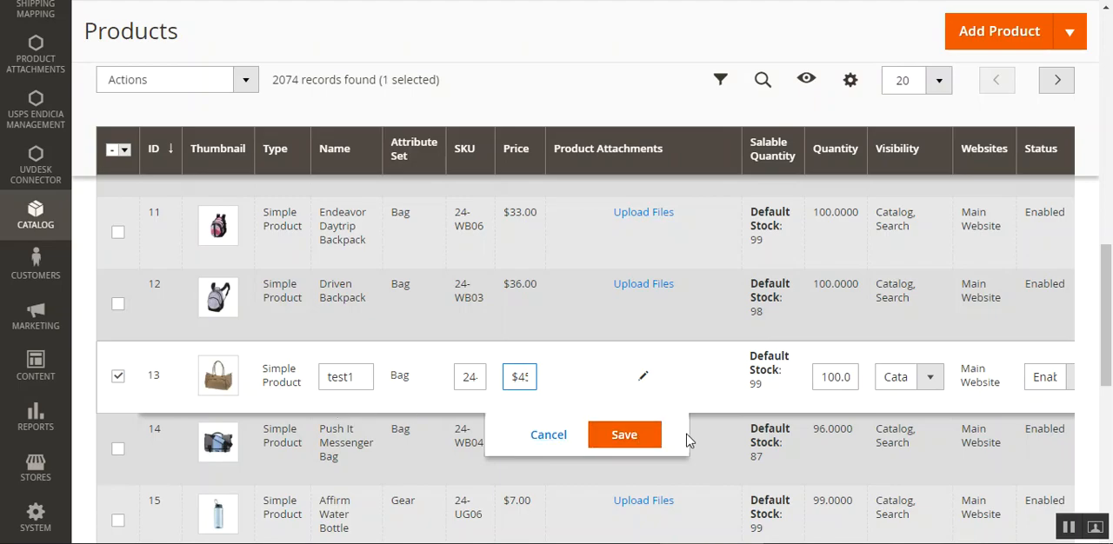
click(624, 434)
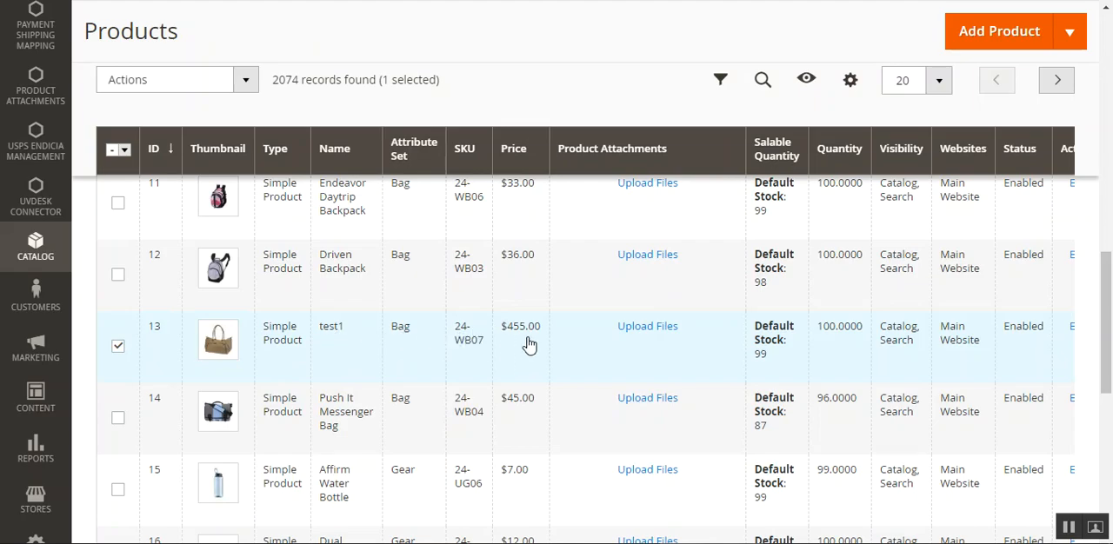
Check the edited bag's name and price in the storefront's Bags category, and open the edit page of product test1
drag(1105, 309, 1071, 236)
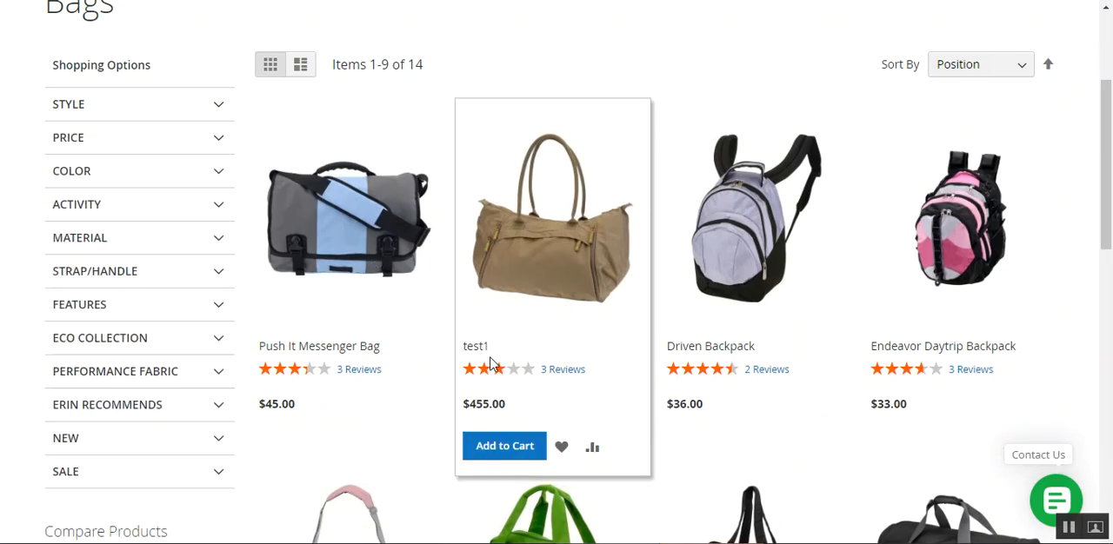
double_click(485, 404)
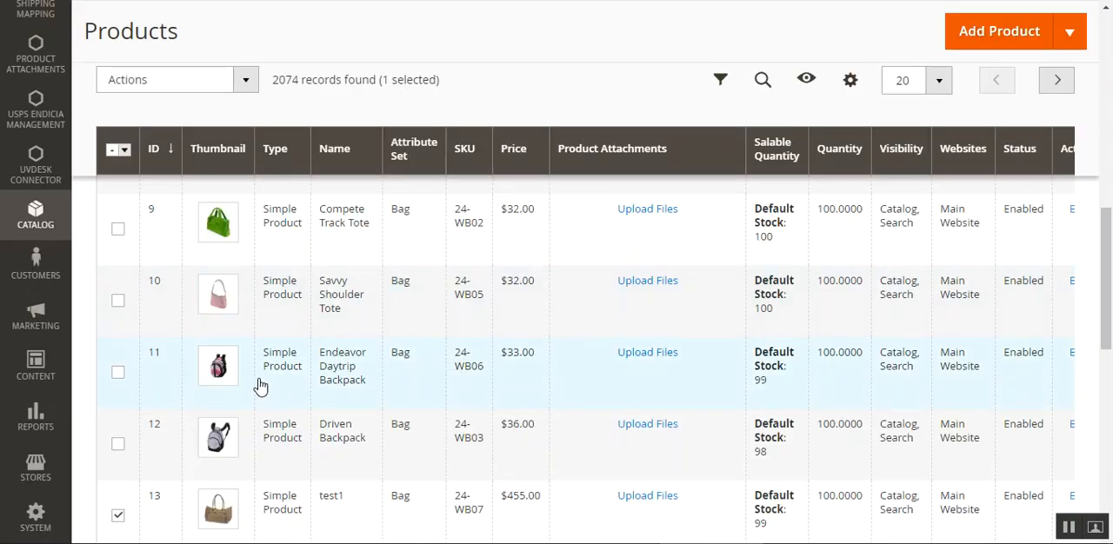
scroll(232, 449, down, 1)
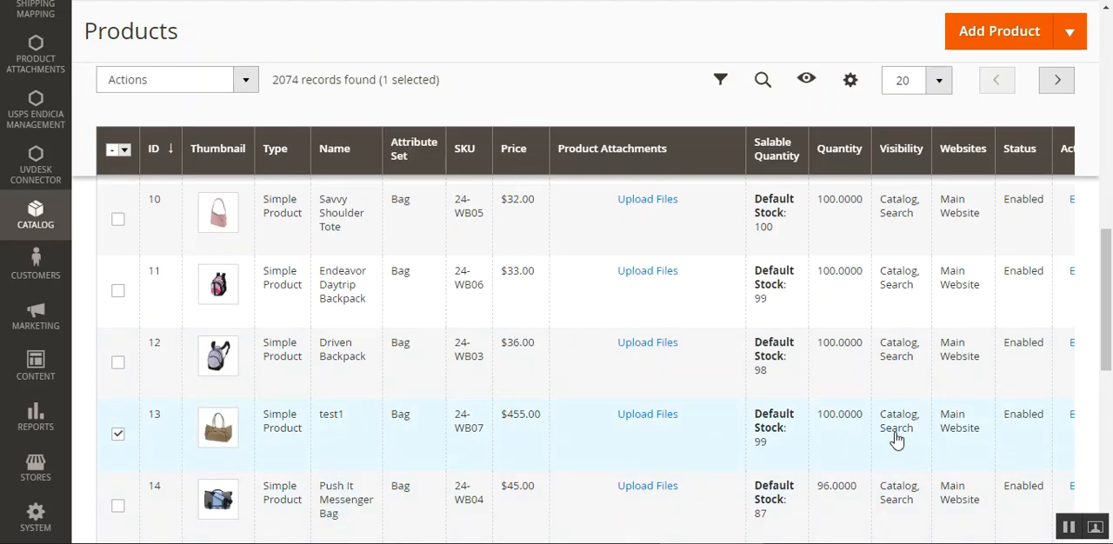
click(1073, 424)
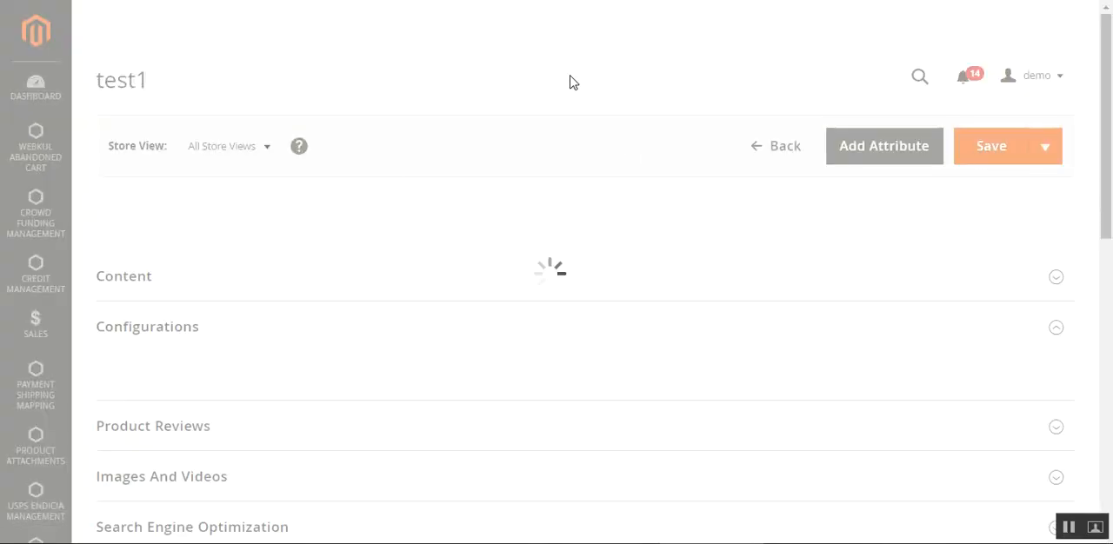
Check the name and price of test1 on its edit page, and return to the product grid
drag(1108, 60, 1111, 79)
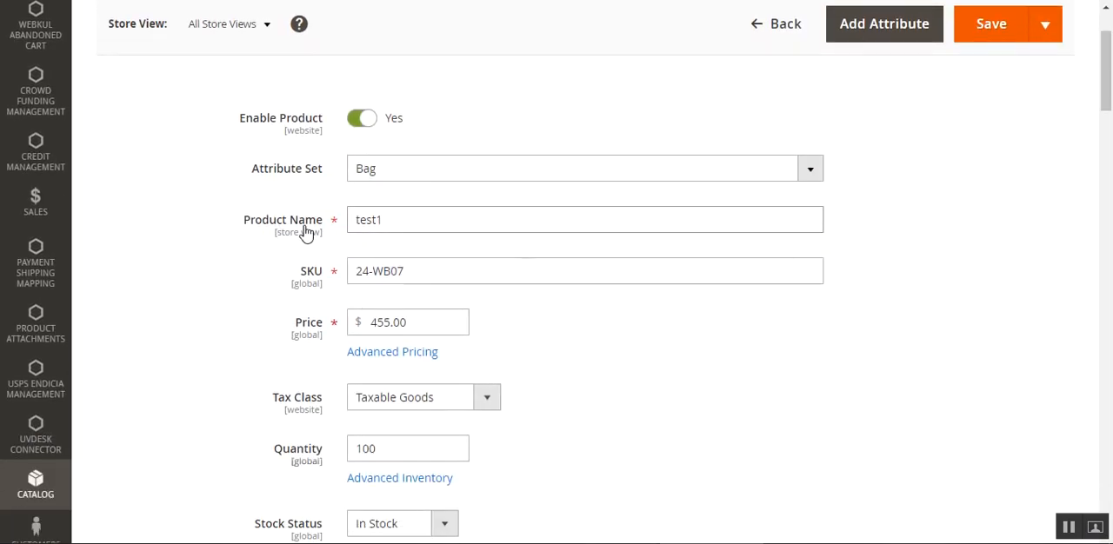
double_click(385, 219)
scroll(435, 290, down, 2)
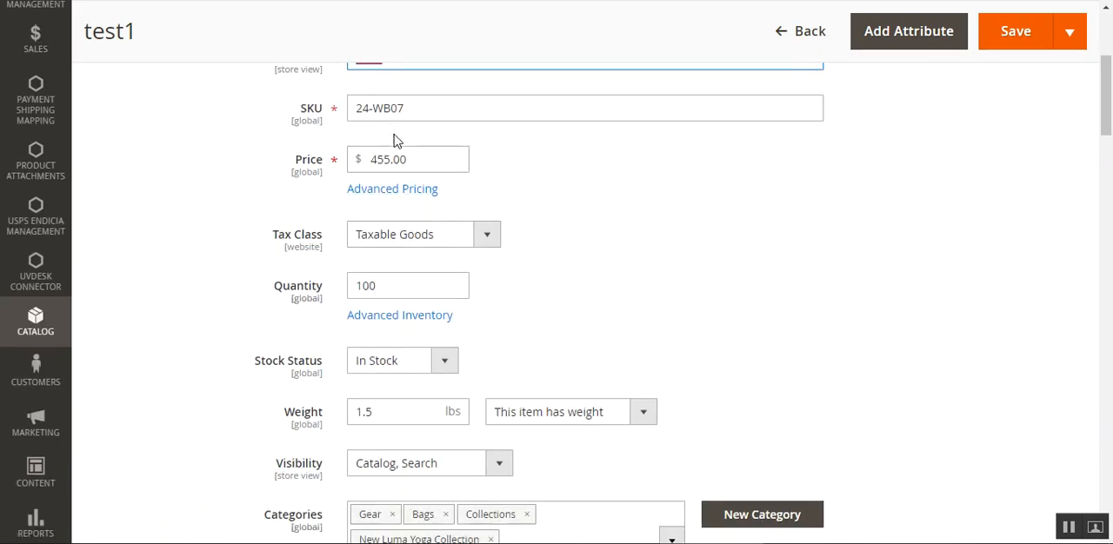
drag(415, 158, 356, 161)
scroll(669, 321, up, 4)
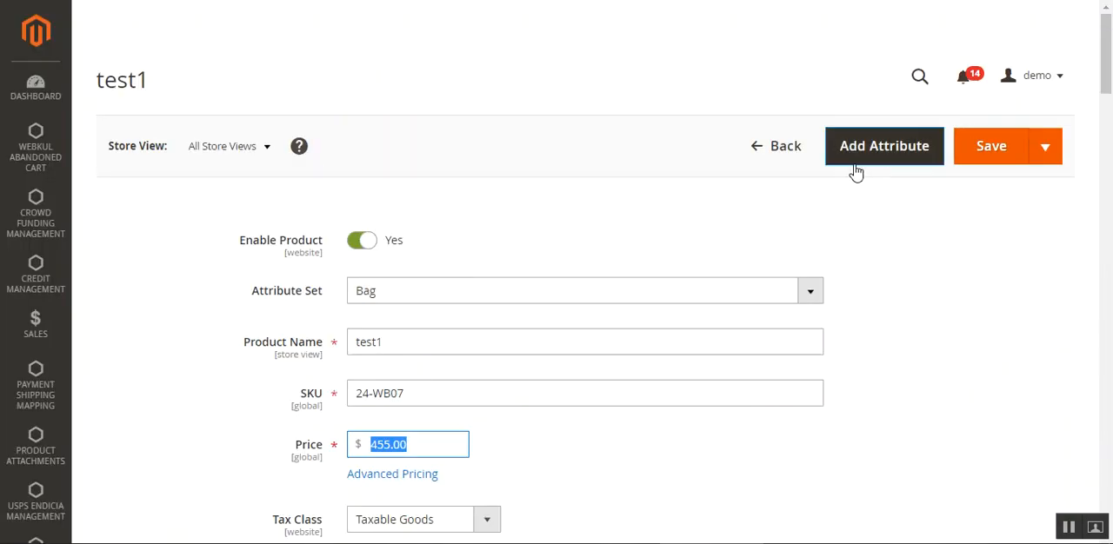
click(757, 152)
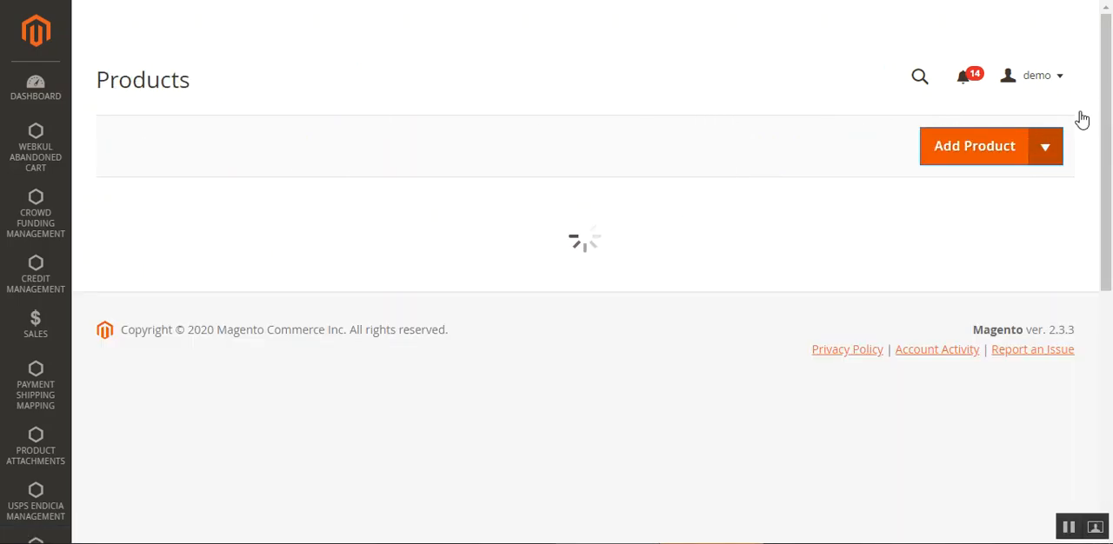
Select product test1 in the product grid and create a duplicate of it, confirming the action
drag(1110, 92, 1106, 171)
drag(1104, 187, 1109, 79)
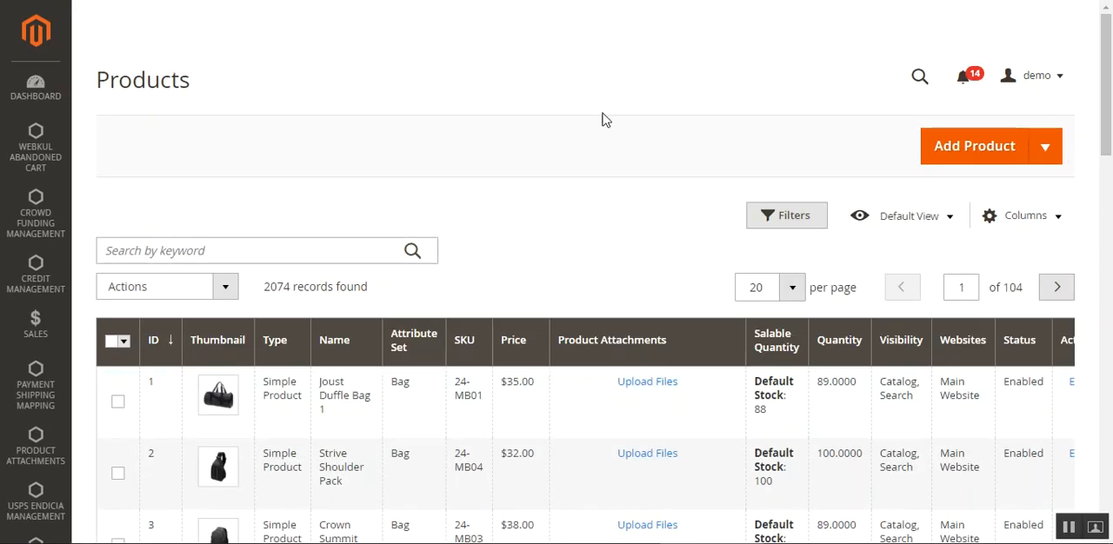
scroll(445, 406, down, 3)
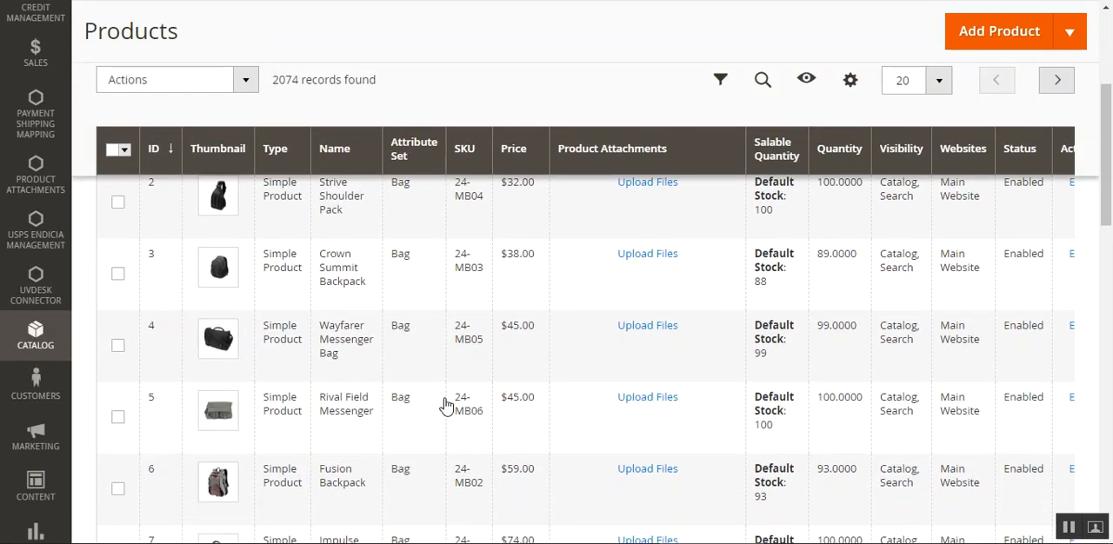
scroll(222, 459, down, 4)
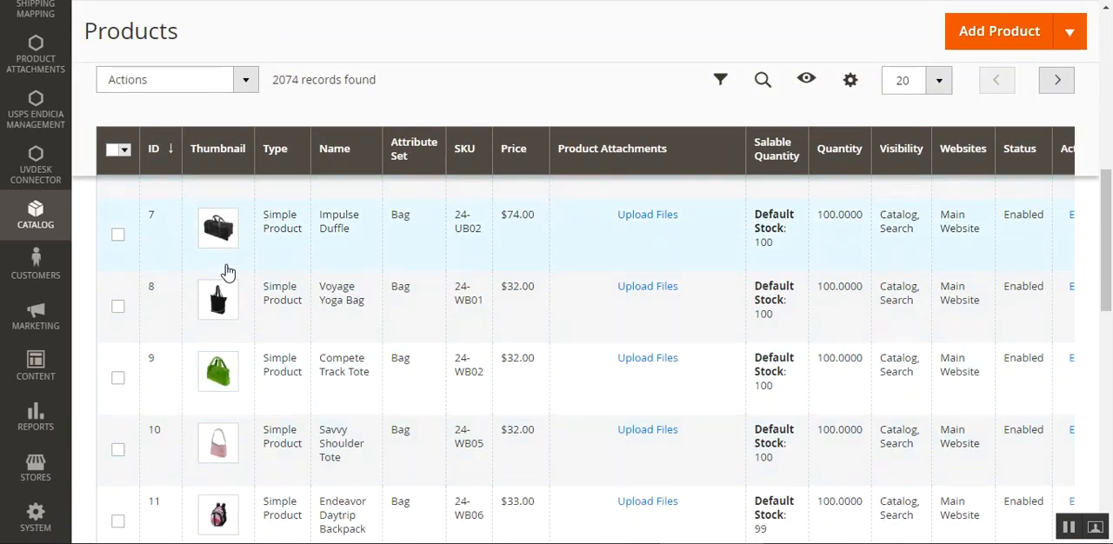
scroll(247, 460, down, 3)
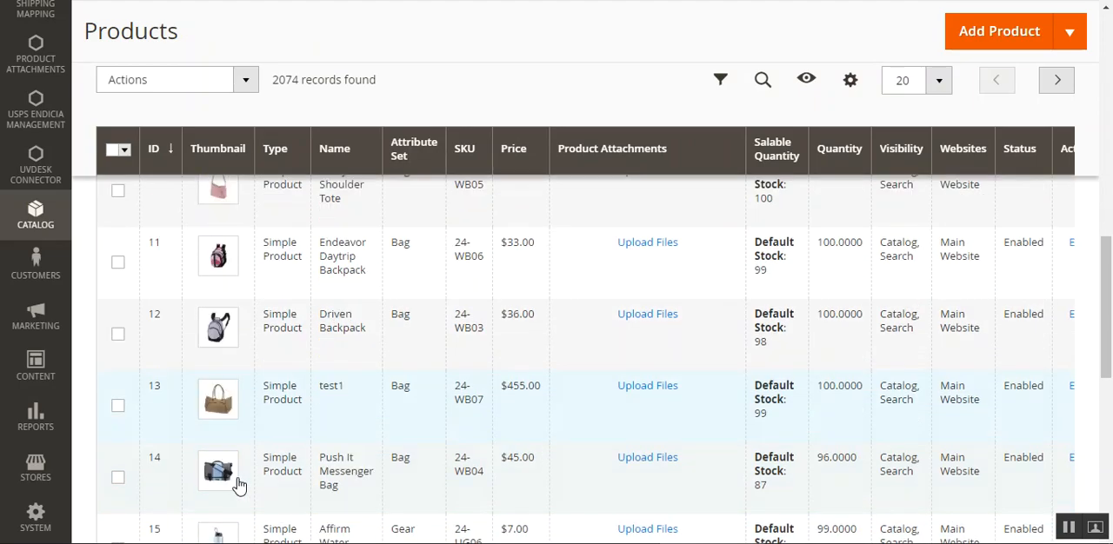
scroll(239, 487, down, 1)
click(120, 340)
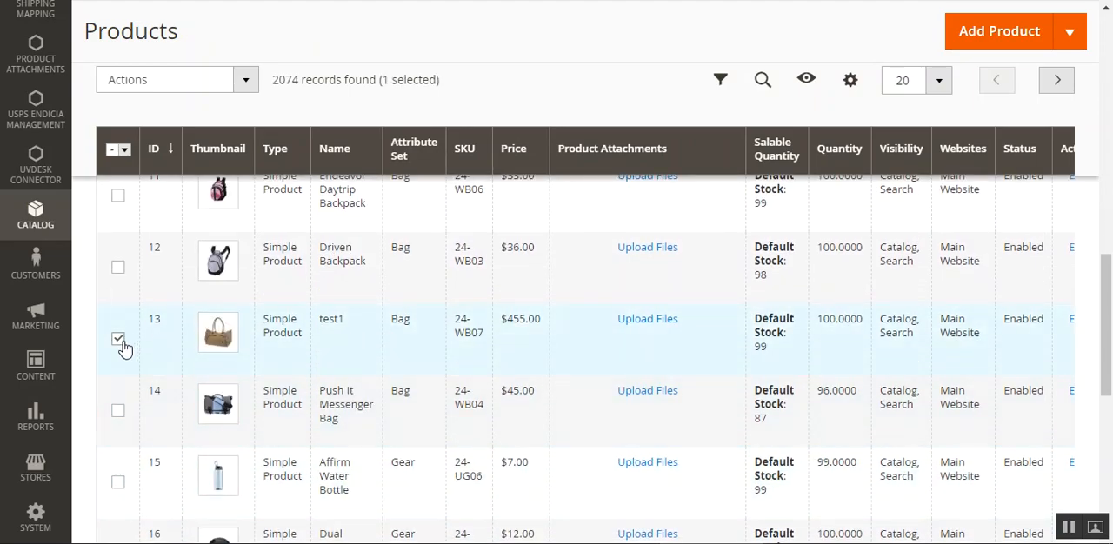
click(245, 80)
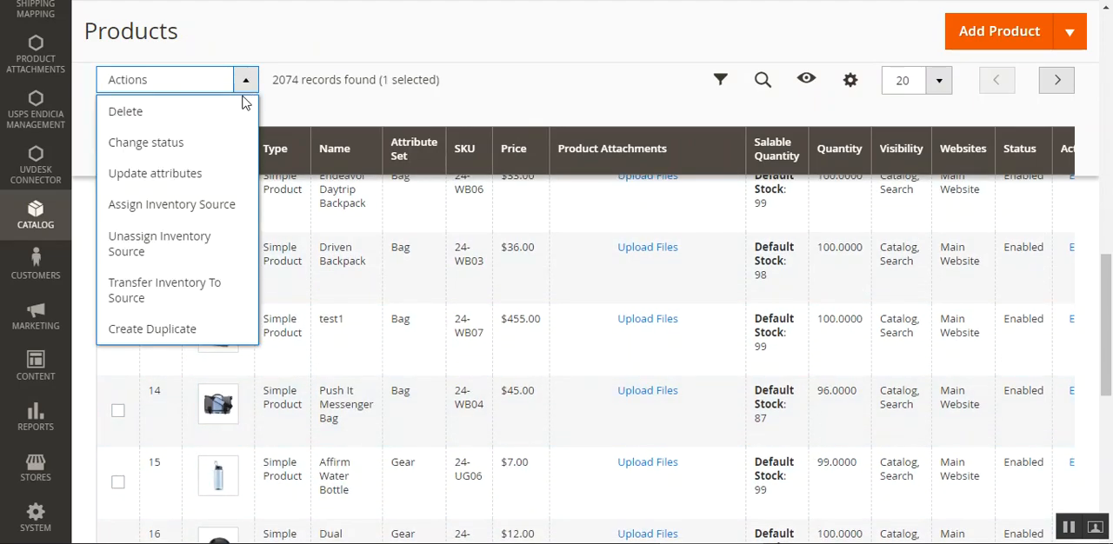
click(194, 336)
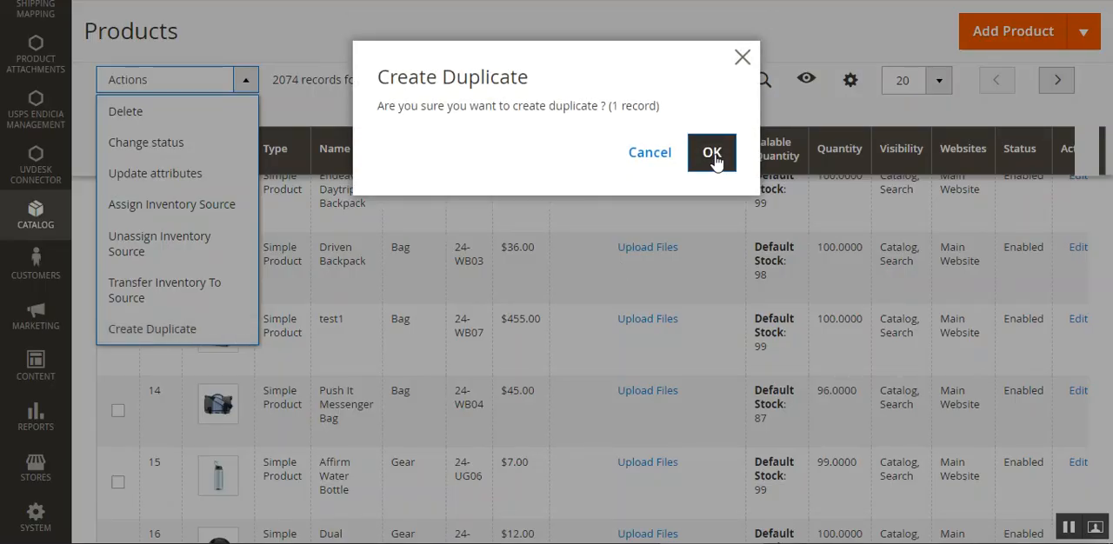
click(712, 155)
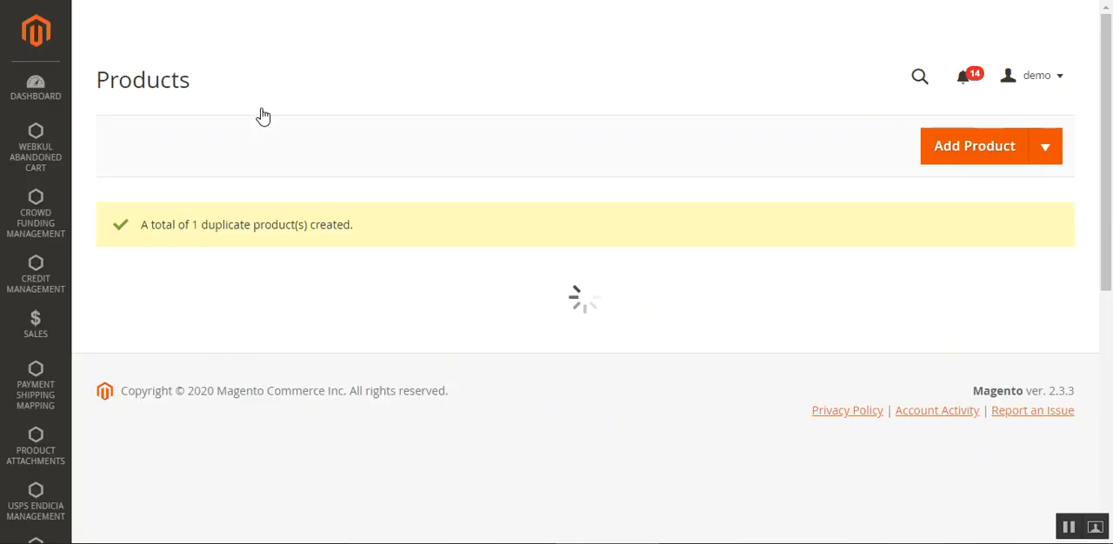
drag(153, 225, 345, 227)
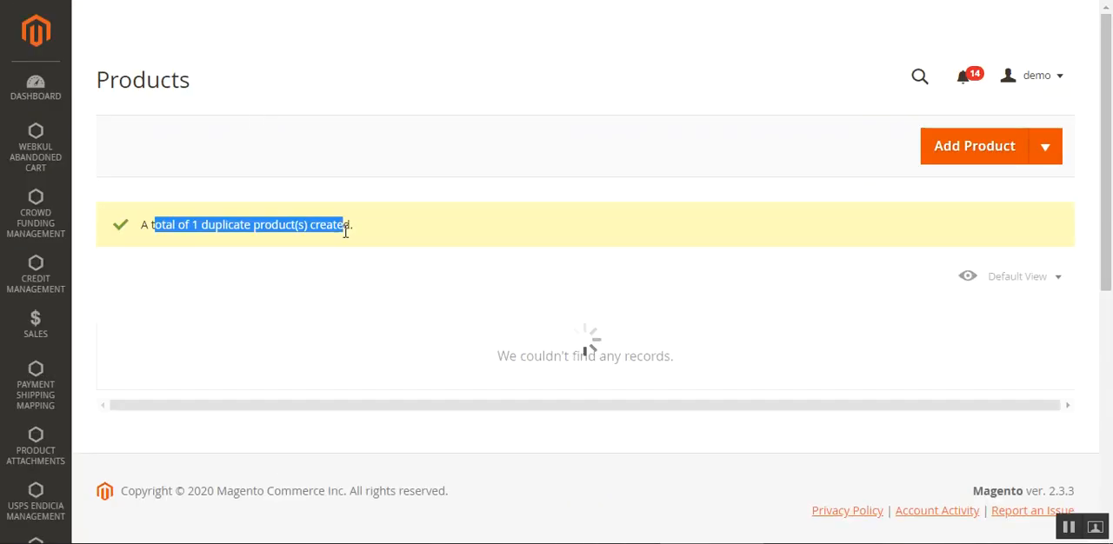
Search the product grid for the keyword test1
drag(1110, 104, 1112, 196)
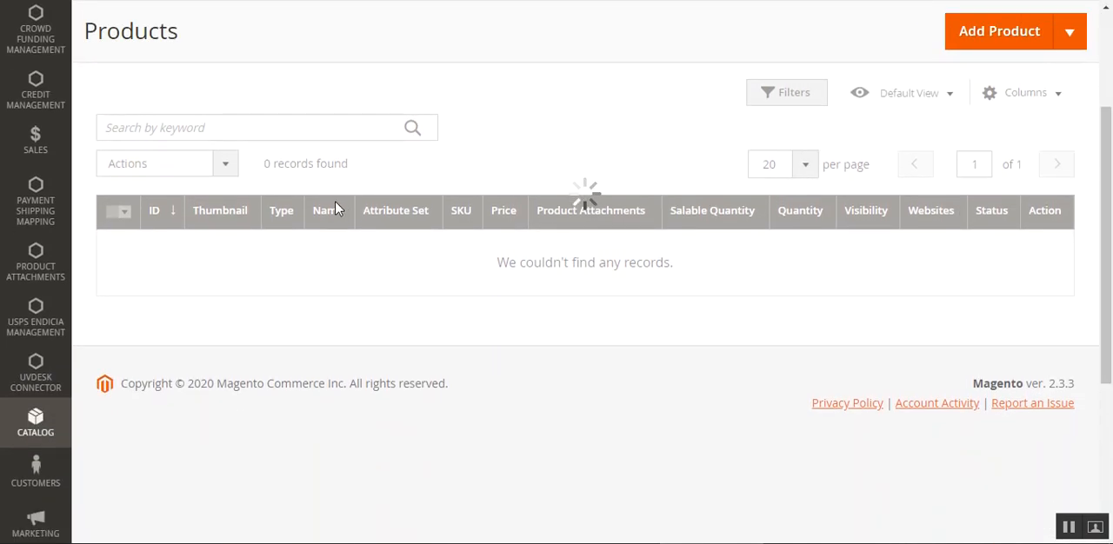
click(287, 128)
text(test1)
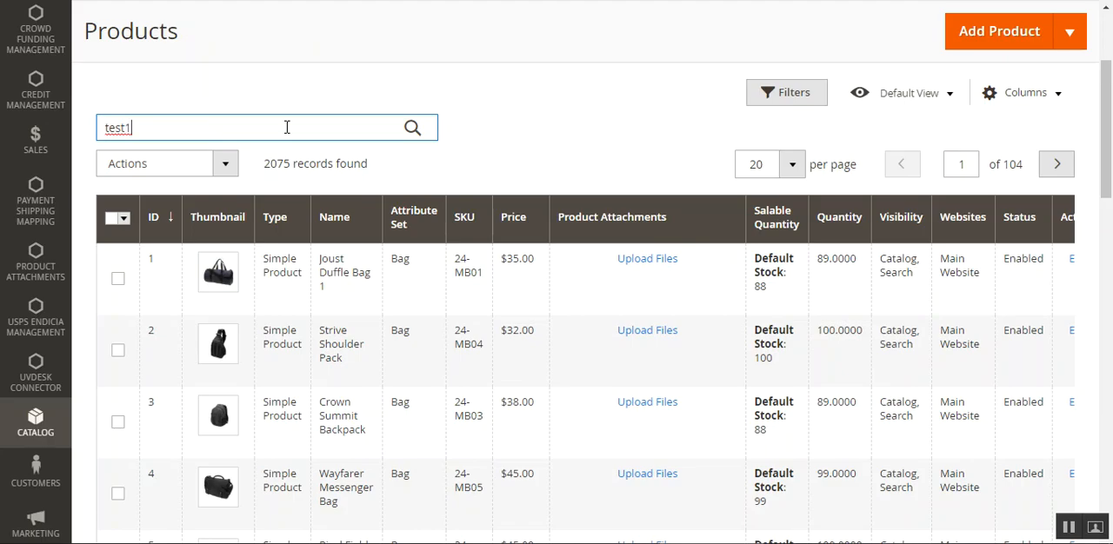
key(Return)
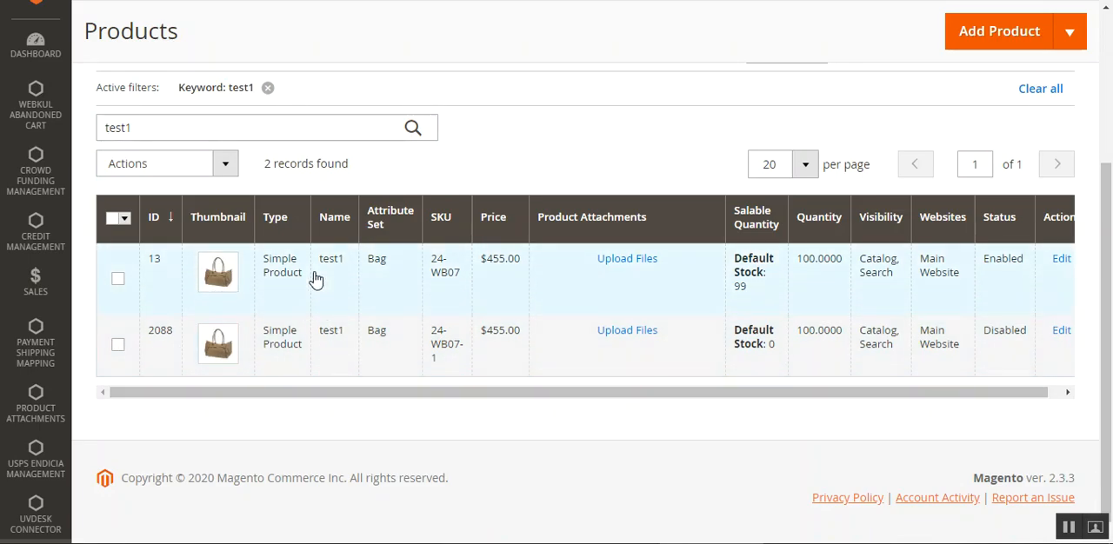
click(287, 274)
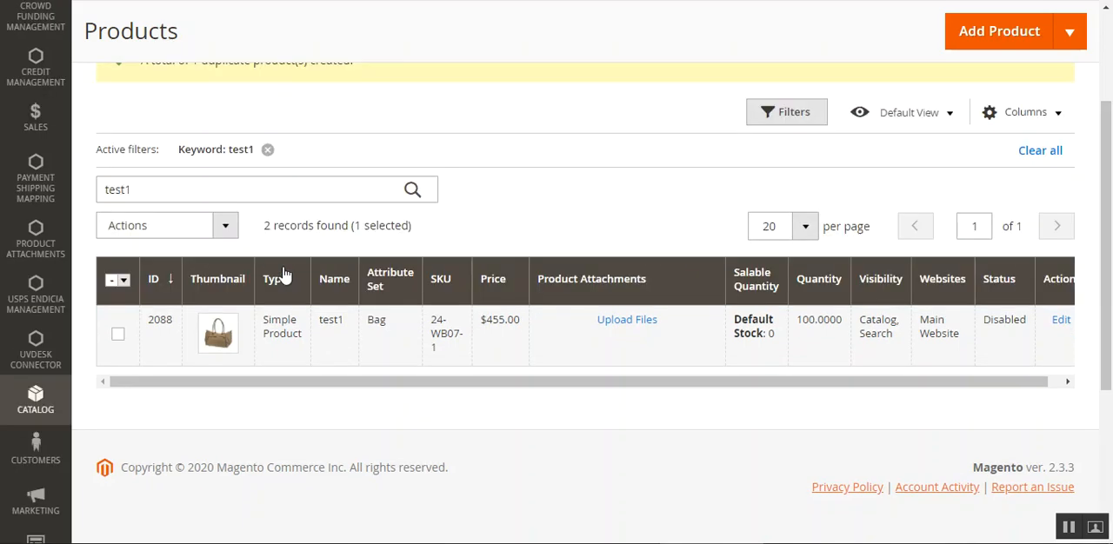
scroll(294, 377, down, 1)
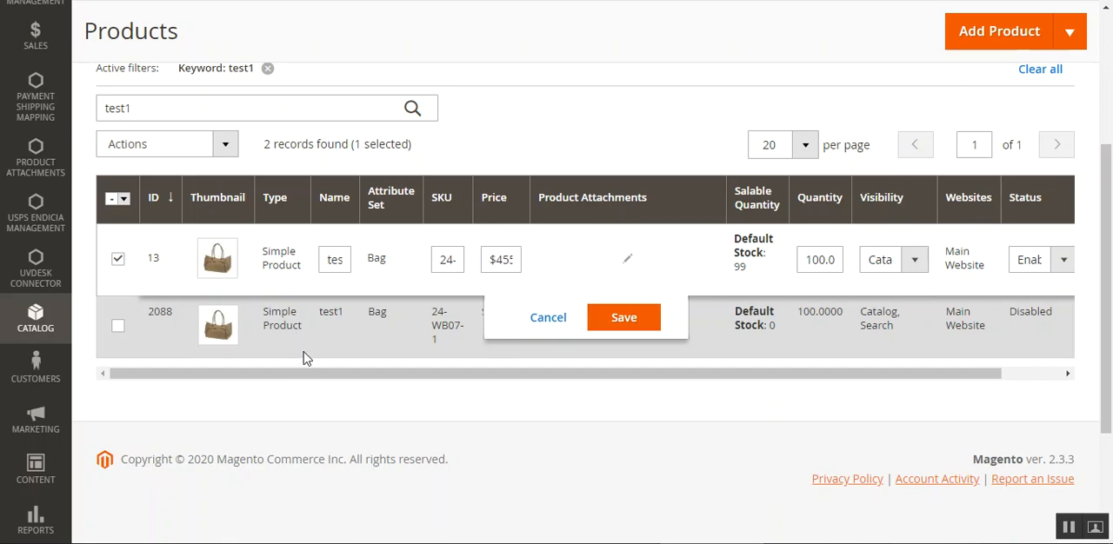
click(539, 319)
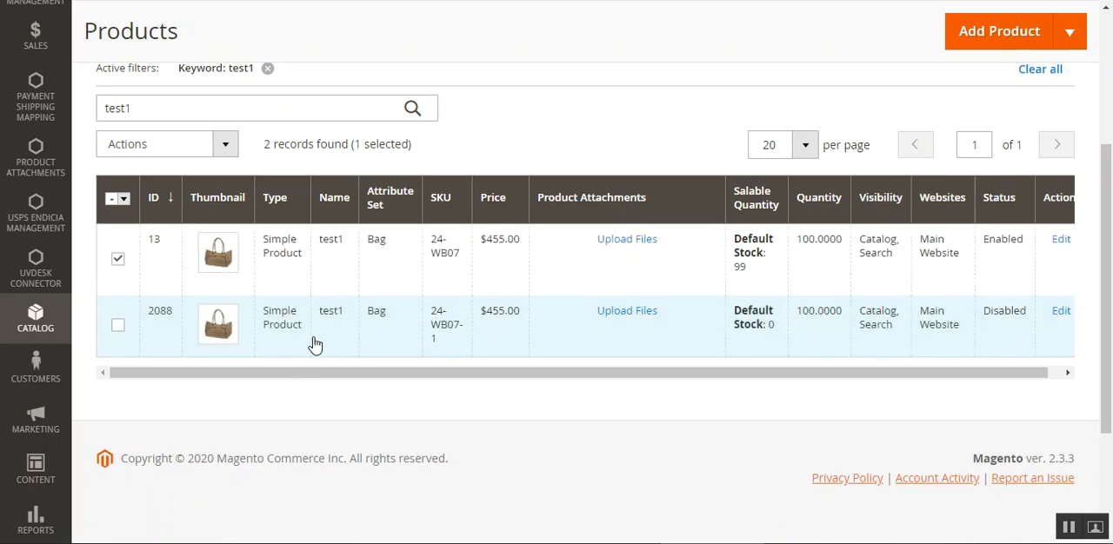
Edit the duplicate with ID 2088 in the grid: name popo, SKU p, quantity 6 and status Enabled, and save the row
click(285, 322)
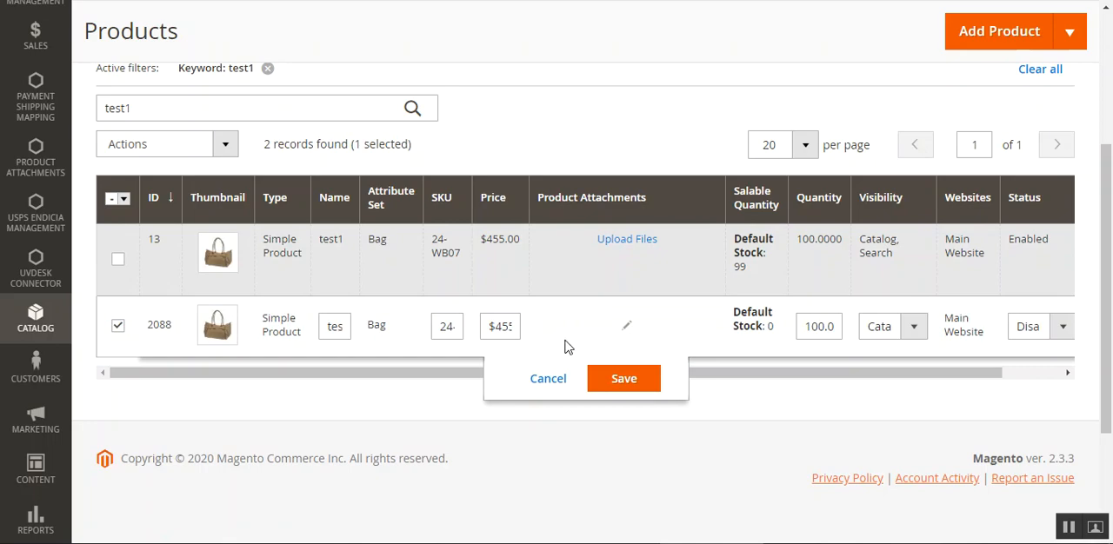
drag(451, 331, 502, 329)
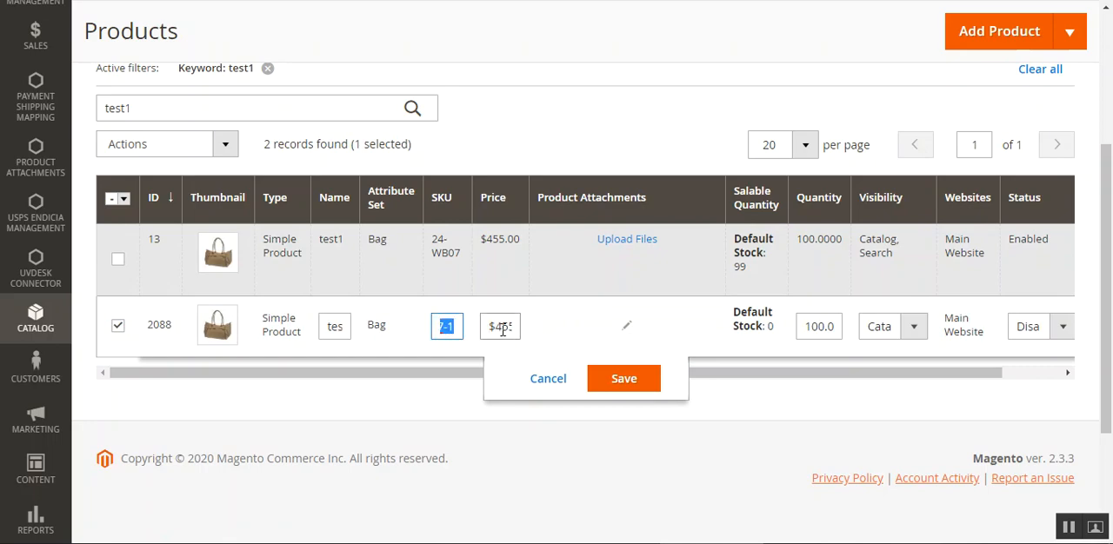
double_click(331, 327)
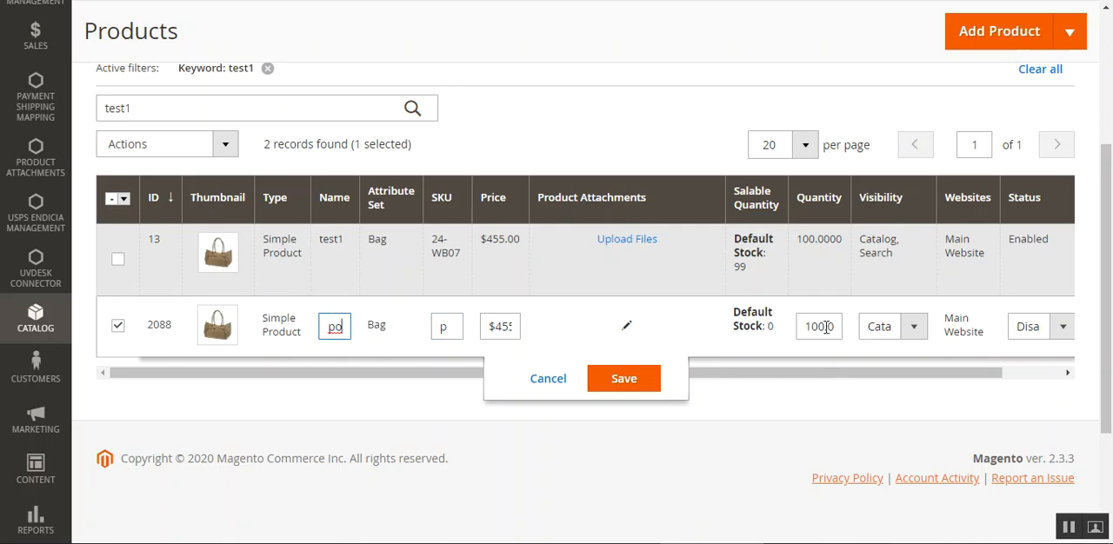
drag(801, 327, 844, 328)
text(6)
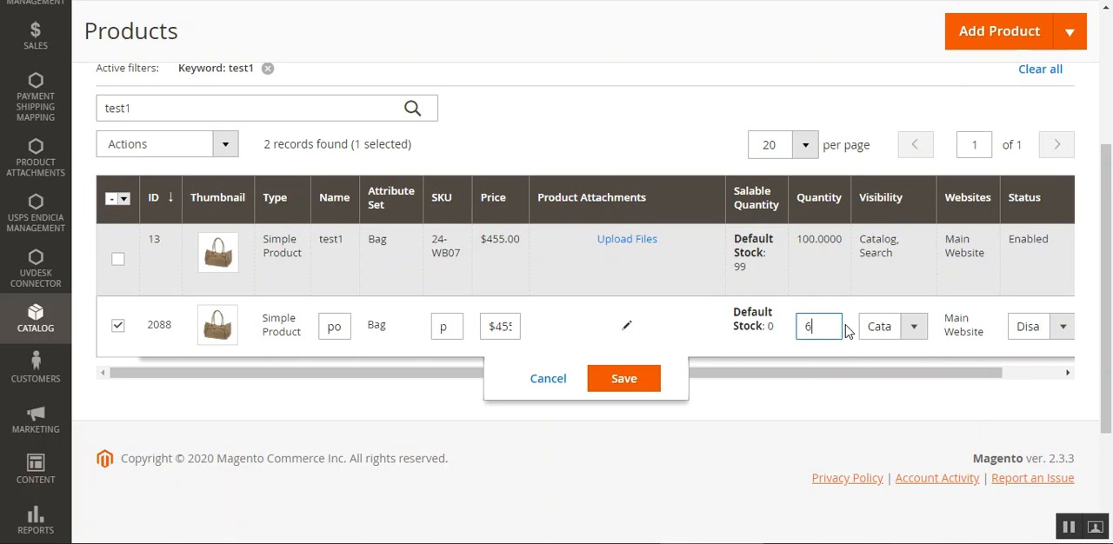
click(1015, 335)
click(1013, 347)
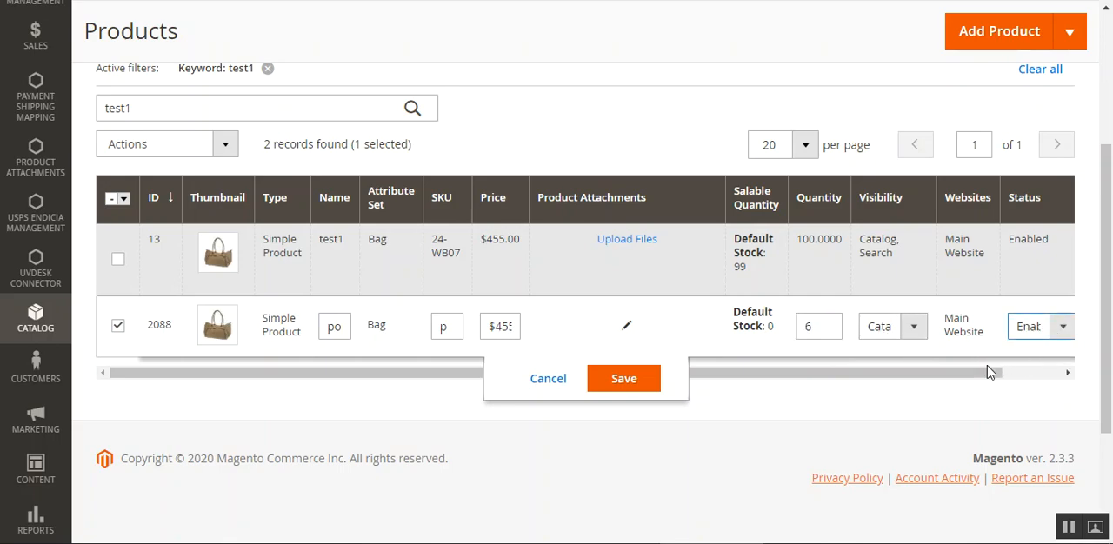
drag(986, 372, 1063, 373)
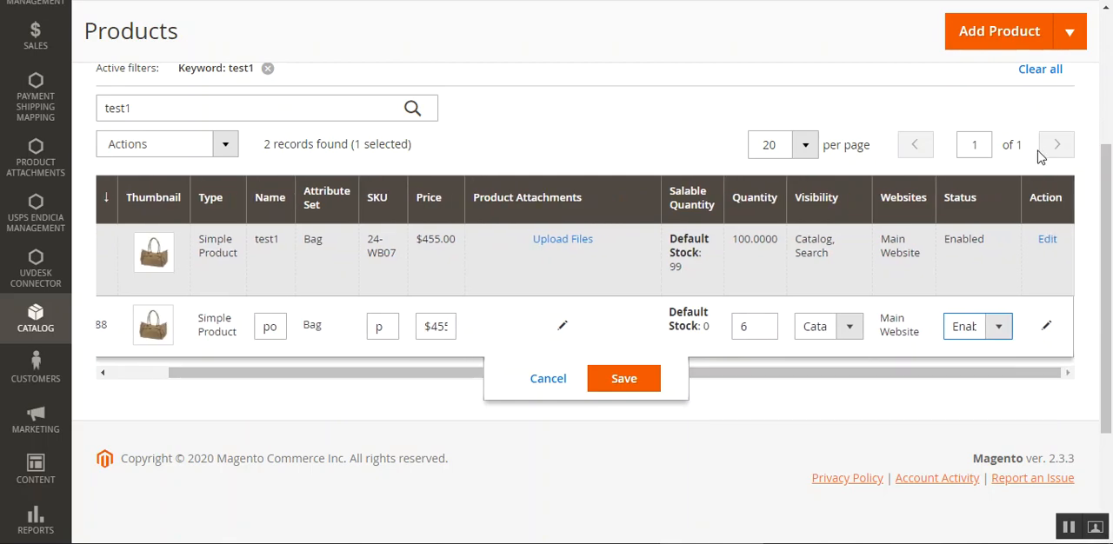
click(633, 385)
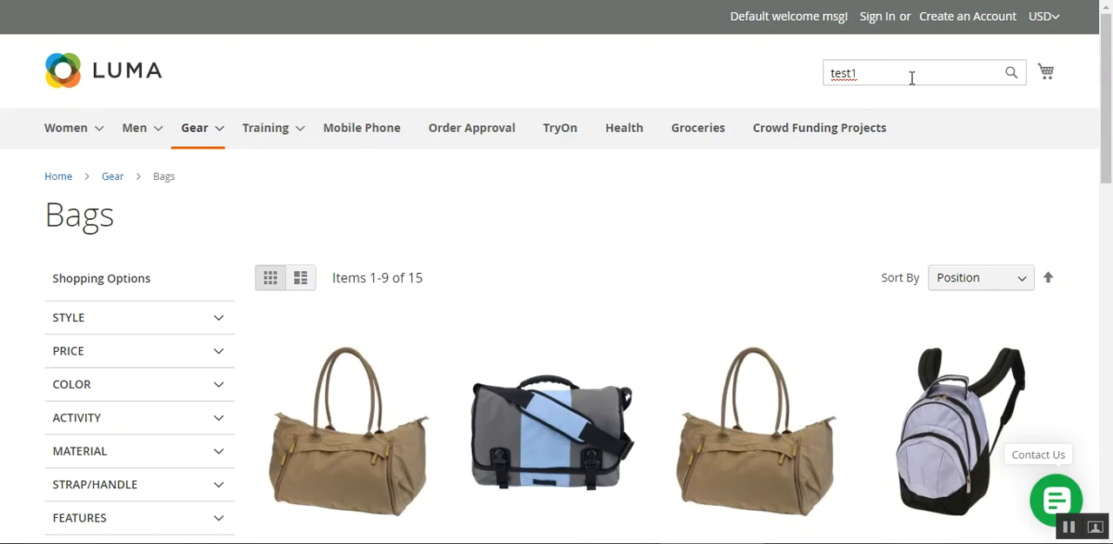
Switch to the Luma storefront and search for popo
drag(864, 82, 800, 83)
text(p)
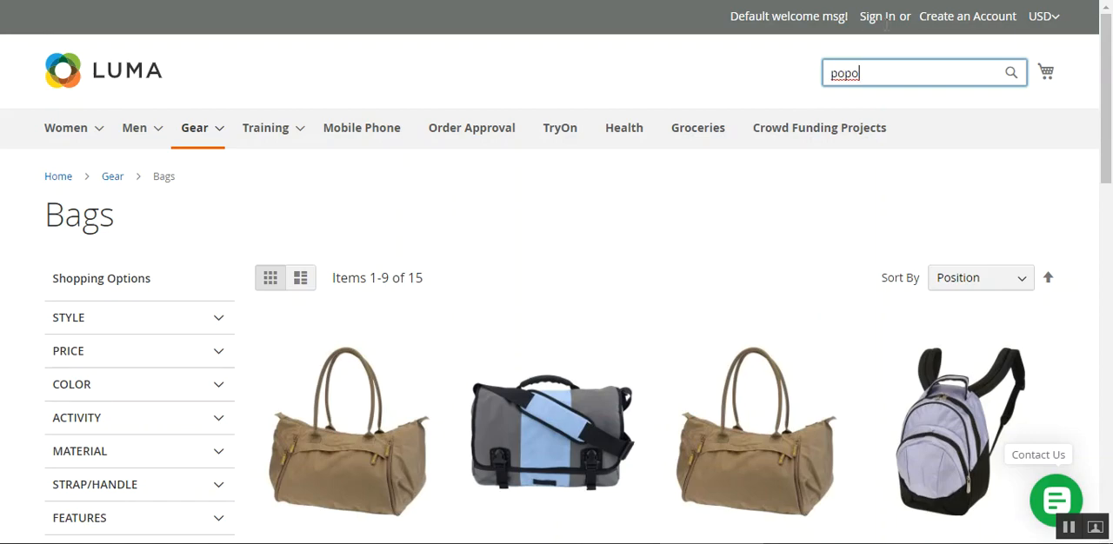
text(opo)
click(1011, 73)
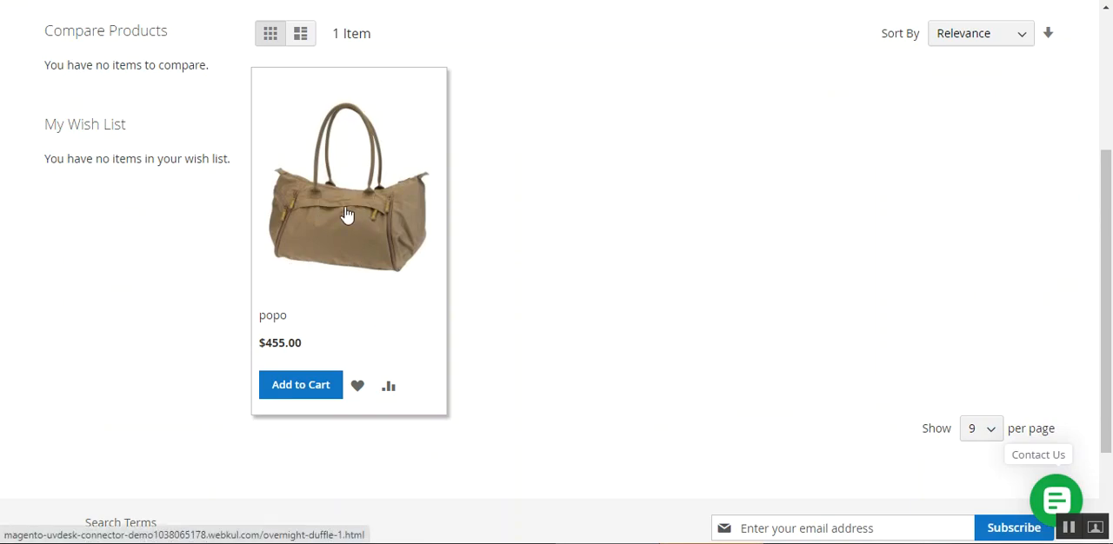
Open the product page of popo from the storefront results and check its name, price, stock status and SKU
right_click(347, 212)
click(380, 222)
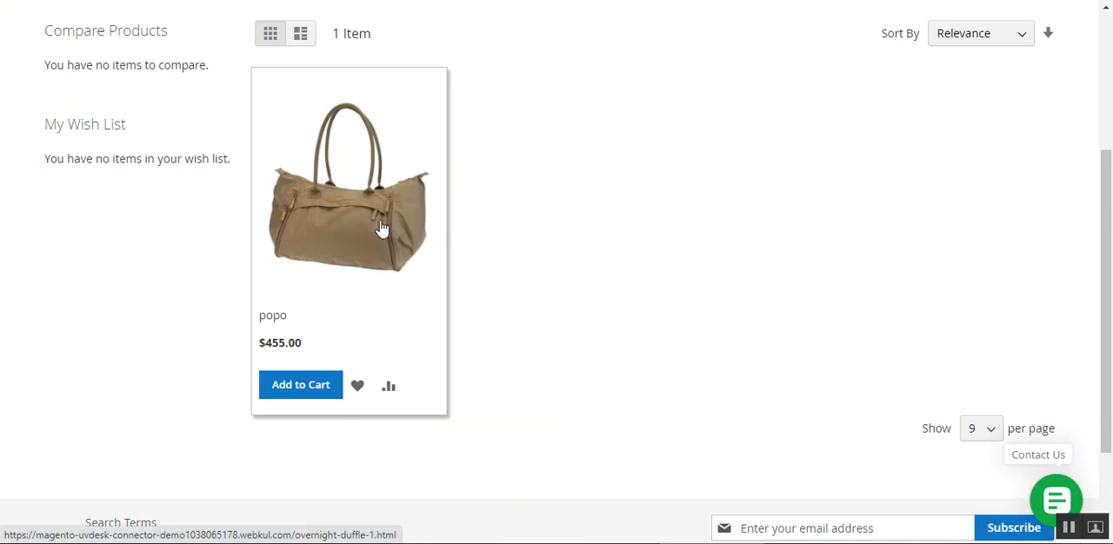
click(360, 311)
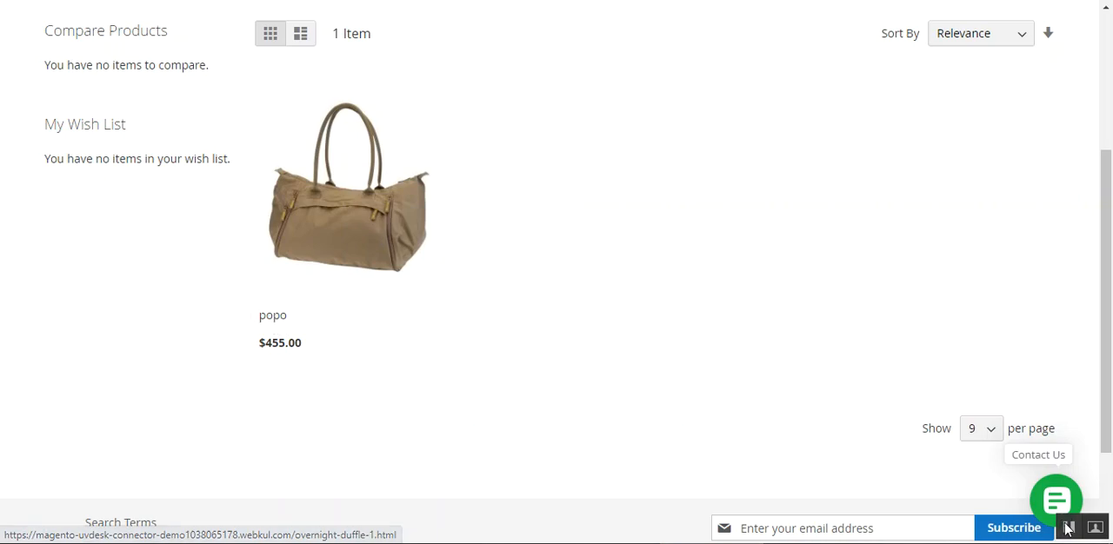
scroll(1102, 135, down, 3)
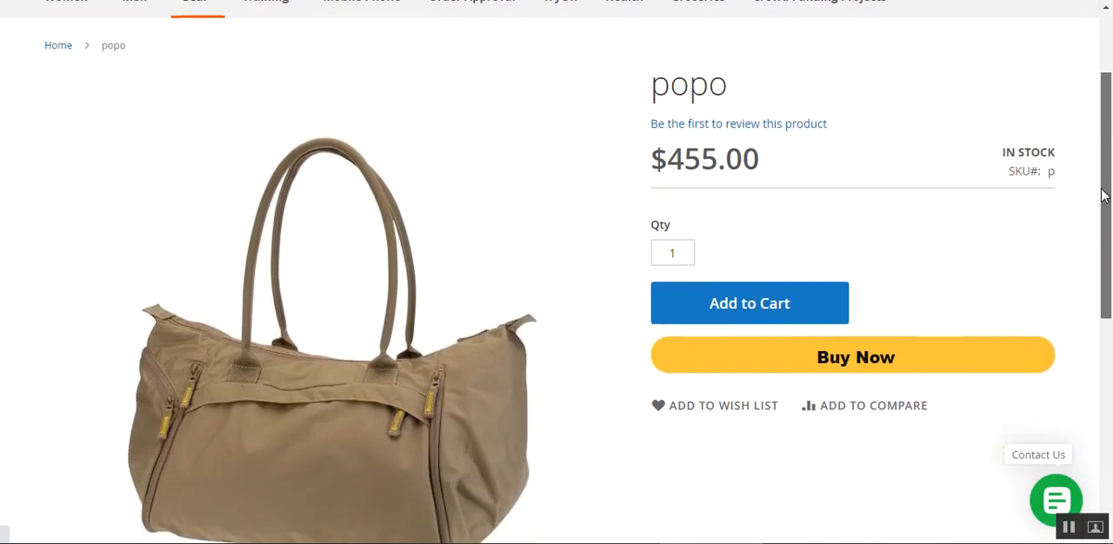
scroll(1059, 174, down, 1)
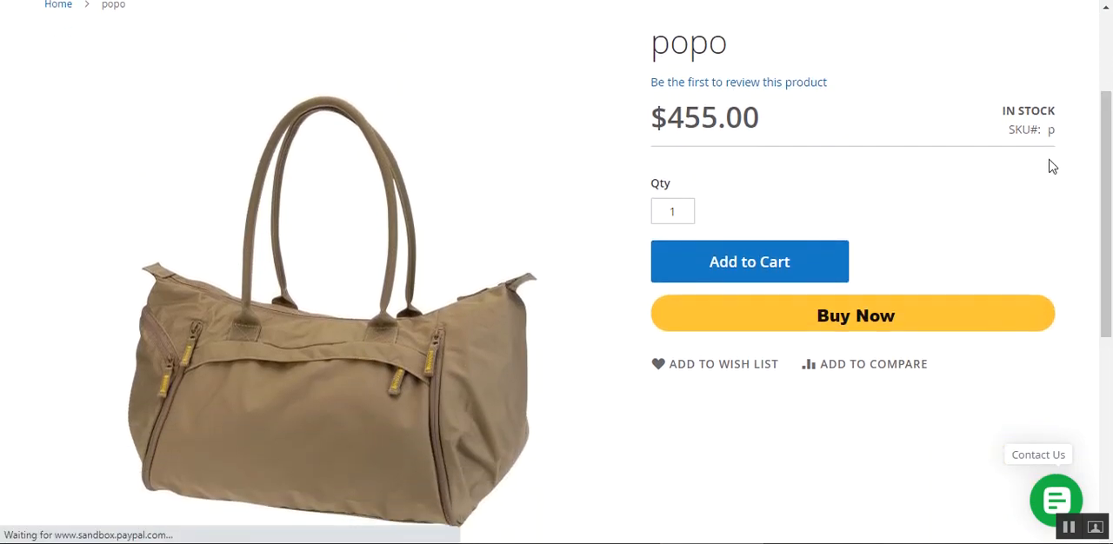
drag(1012, 133, 1005, 221)
click(1050, 132)
click(1006, 222)
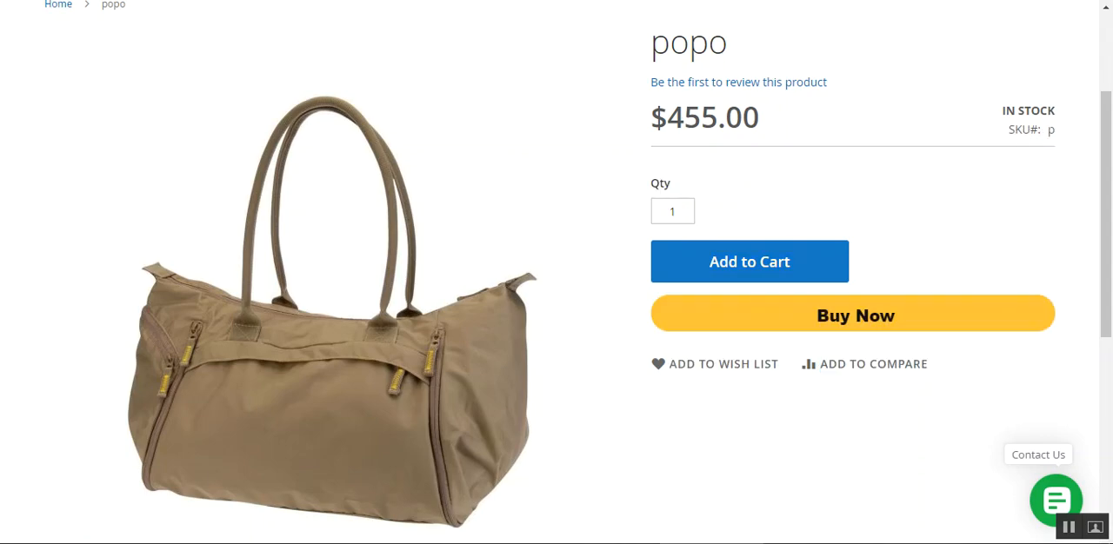
click(1069, 526)
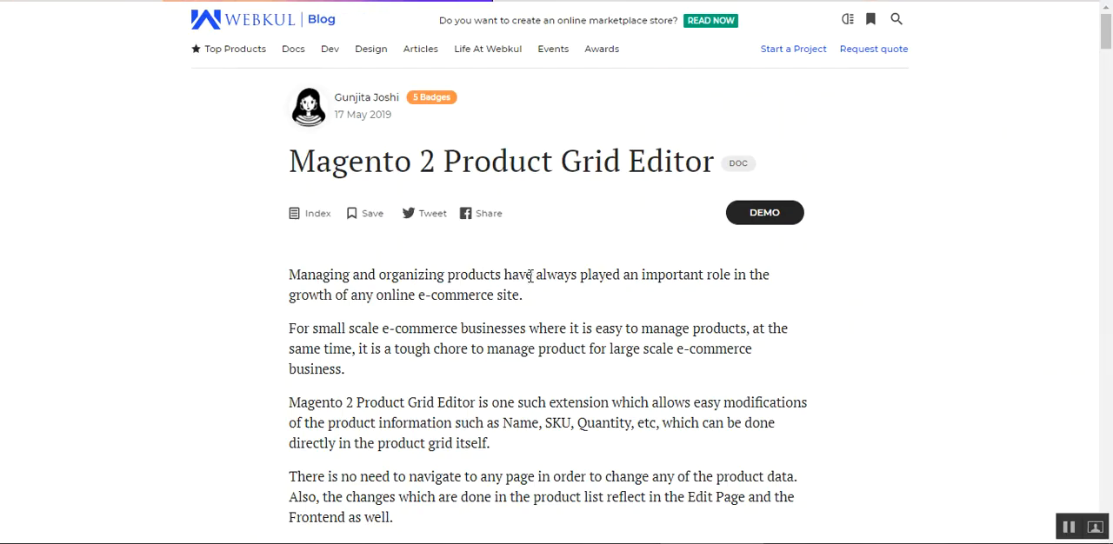